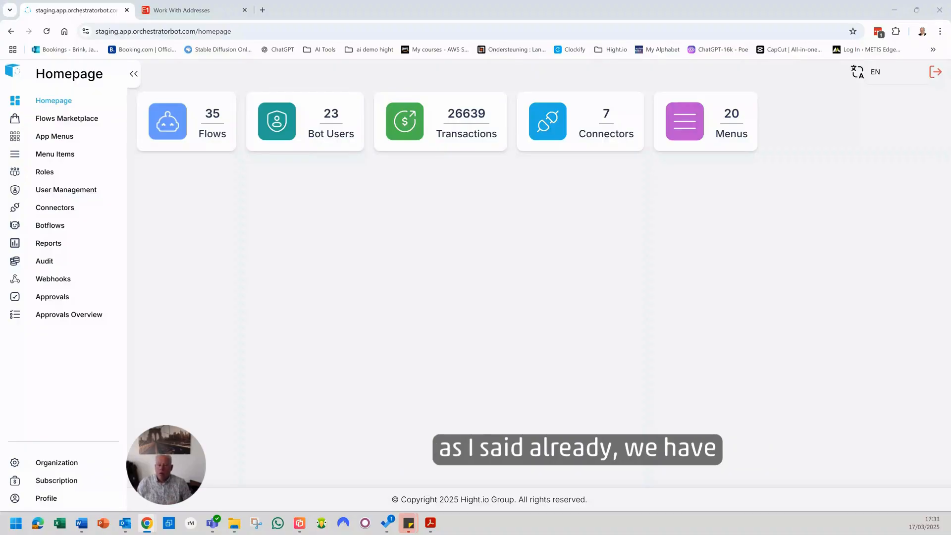
# Create a new botflow and name it with the person's first name in possessive form followed by "2nd application"
pyautogui.click(56, 229)
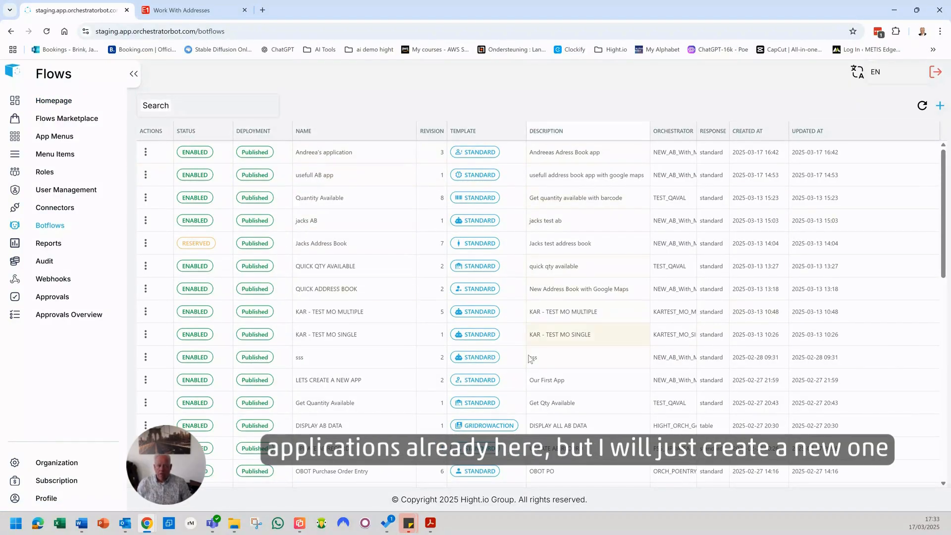
pyautogui.click(938, 106)
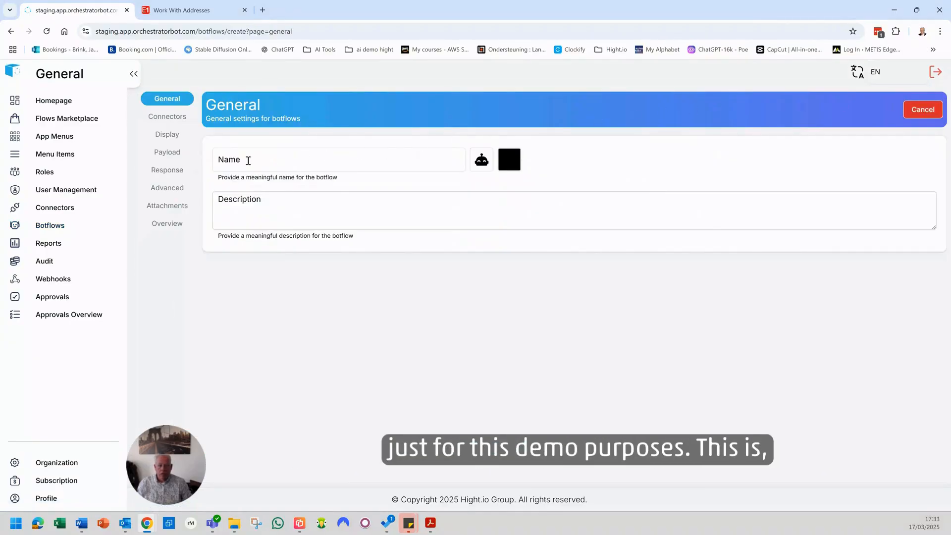
pyautogui.click(248, 161)
pyautogui.write('An')
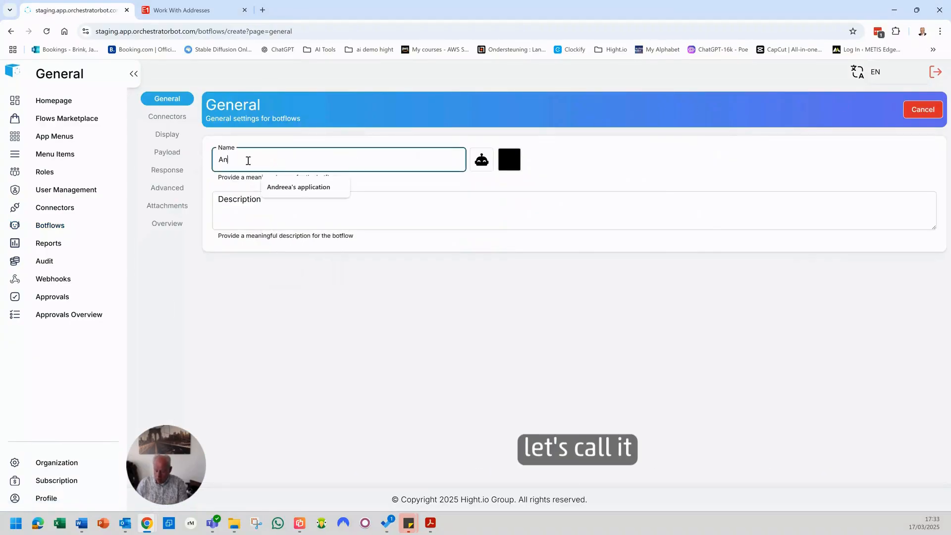
pyautogui.write('dreea')
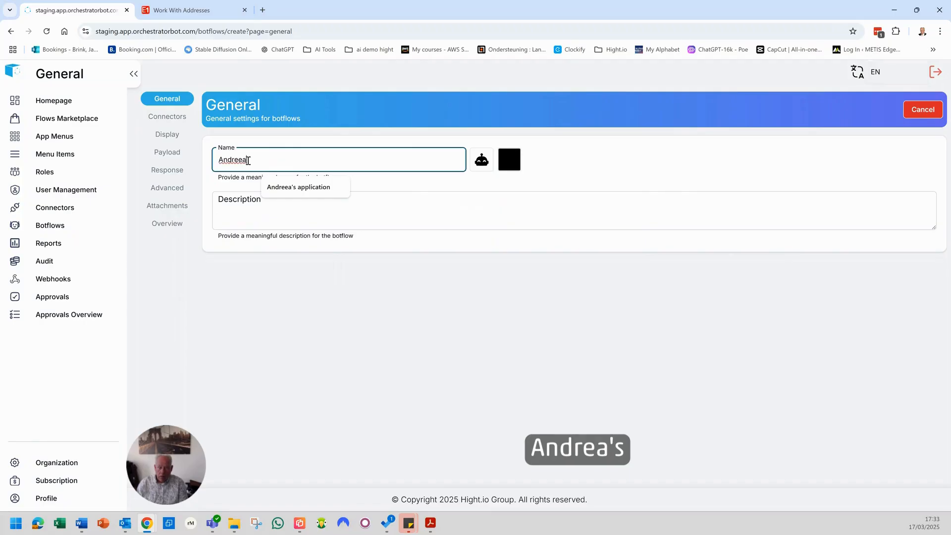
pyautogui.write("'s 2nd application")
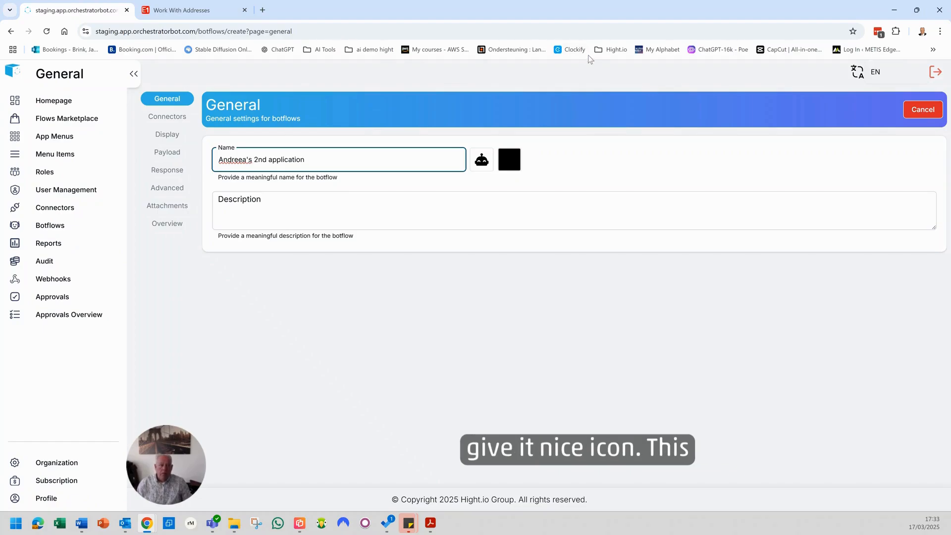
# Give the botflow the person-with-exclamation-mark icon and shift the icon colour's hue to pinkish red
pyautogui.click(481, 162)
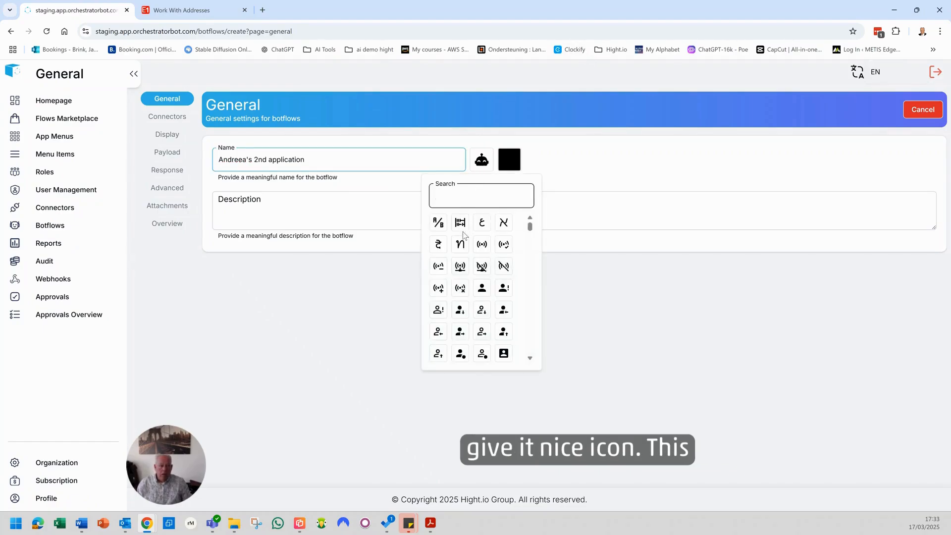
pyautogui.click(504, 290)
pyautogui.click(506, 163)
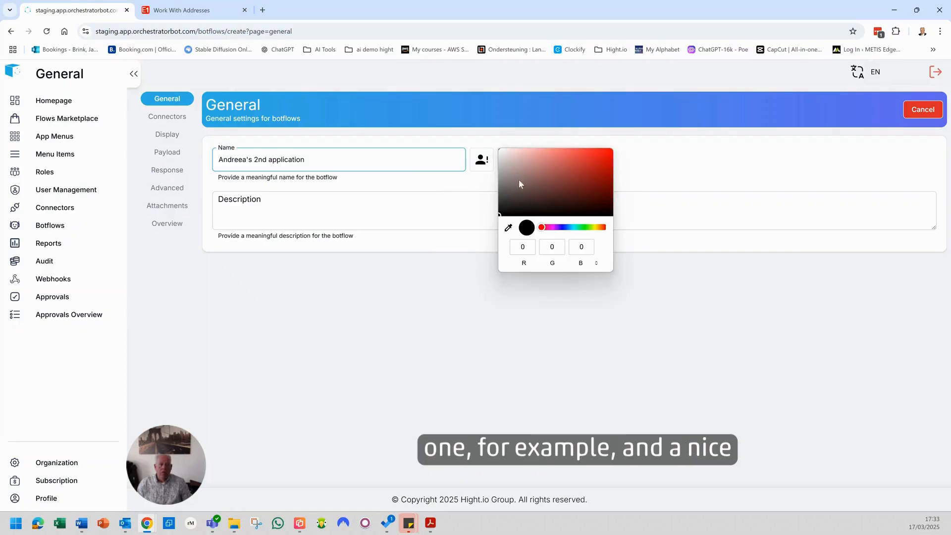
pyautogui.click(546, 228)
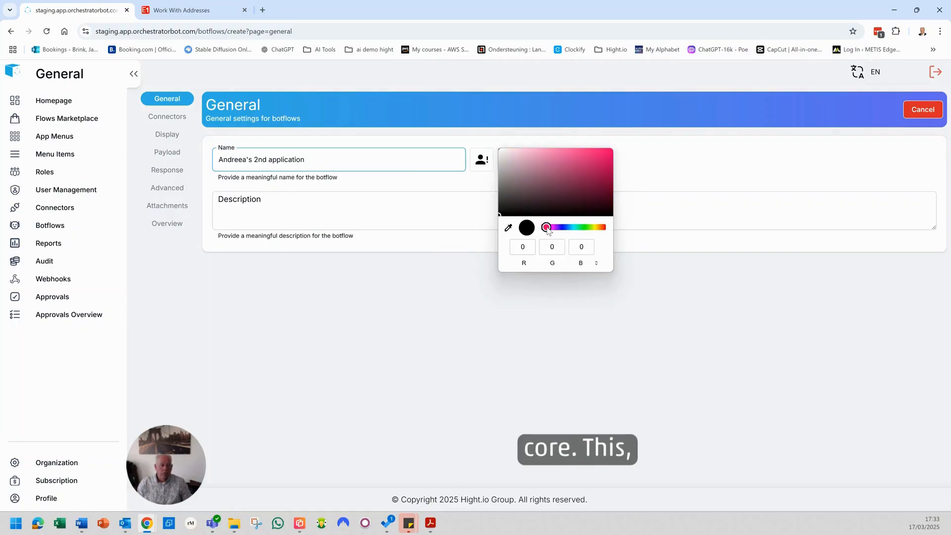
# Describe the botflow as the same person's "address book application", starting with the first name in possessive form
pyautogui.click(468, 217)
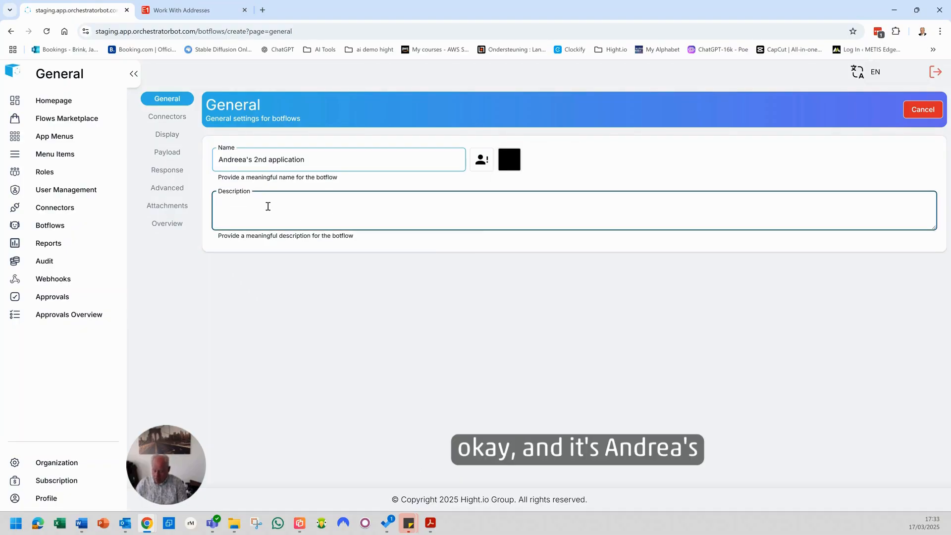
pyautogui.write('Andreea ')
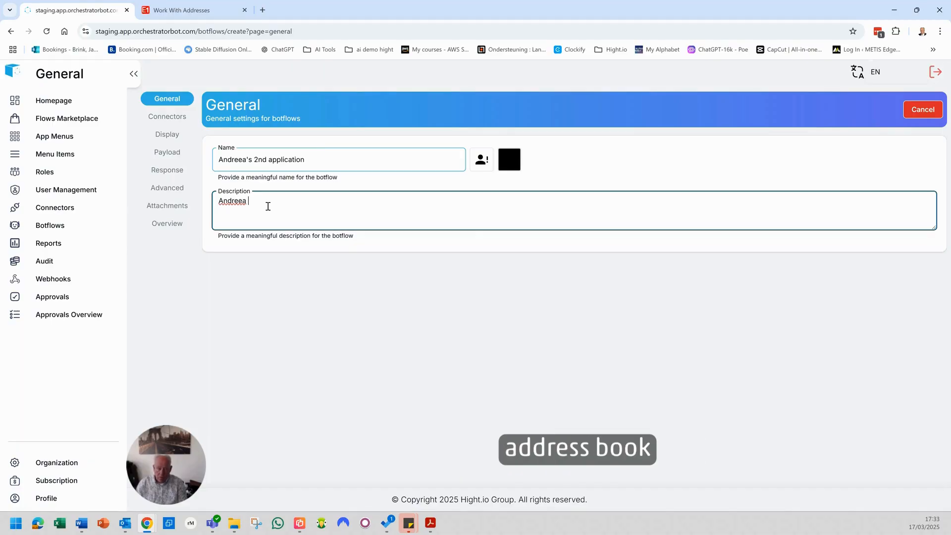
pyautogui.write("'s address boo")
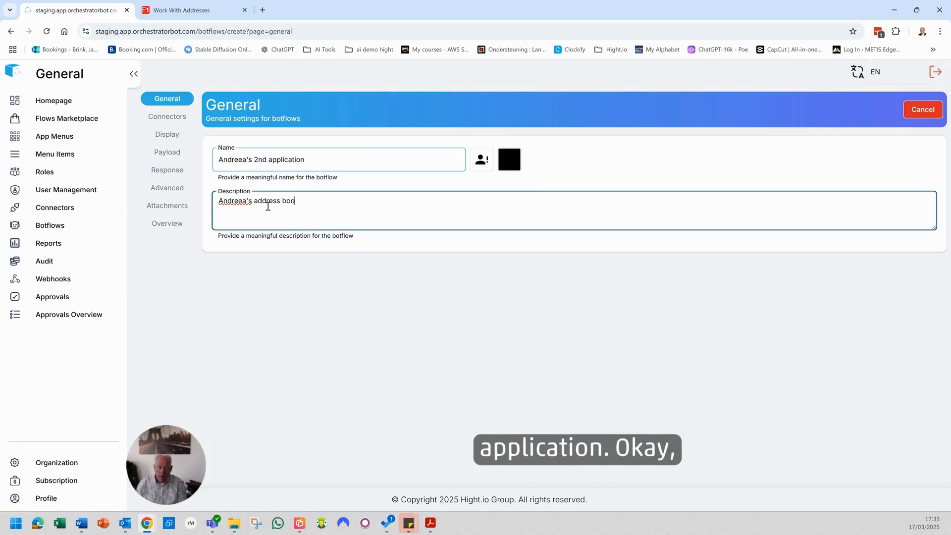
pyautogui.write('k applu')
pyautogui.write('cation')
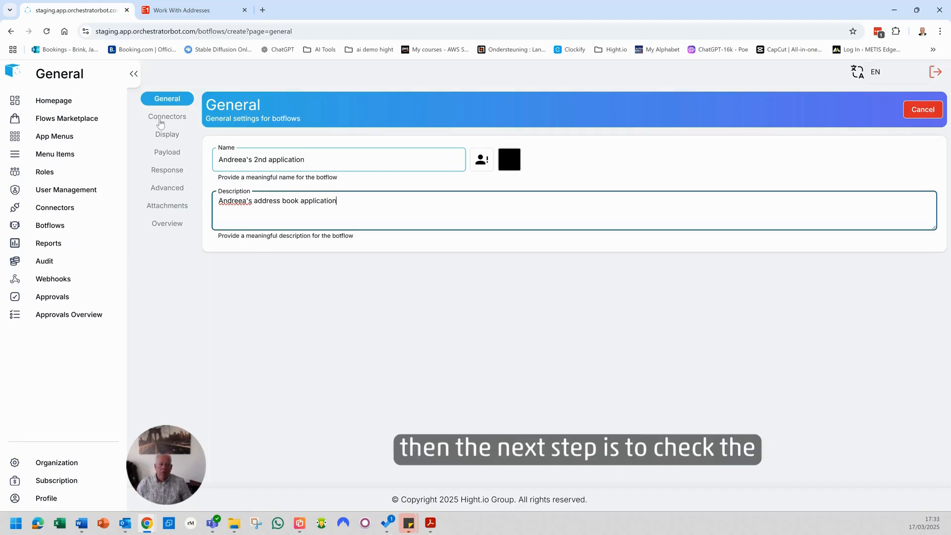
# Select HIGHT_DEV as the botflow's primary connector
pyautogui.click(161, 119)
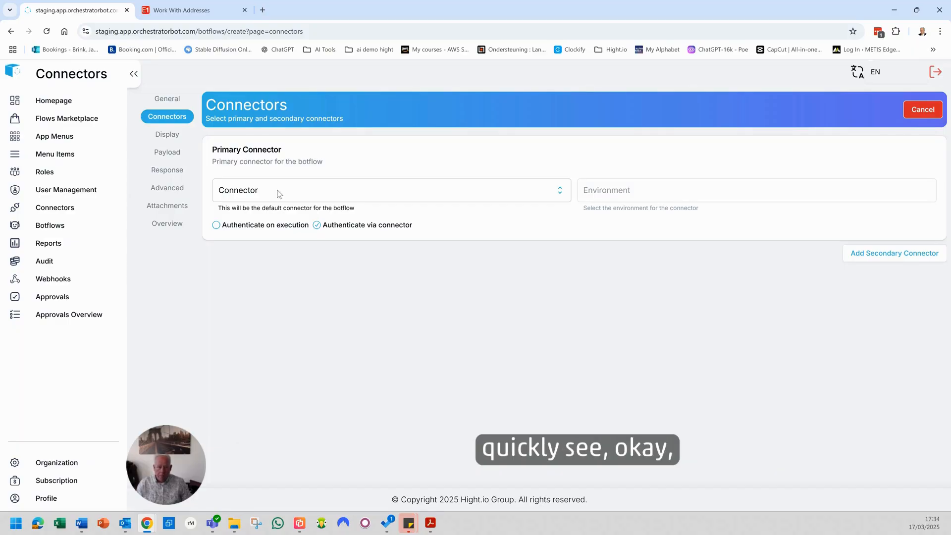
pyautogui.click(278, 193)
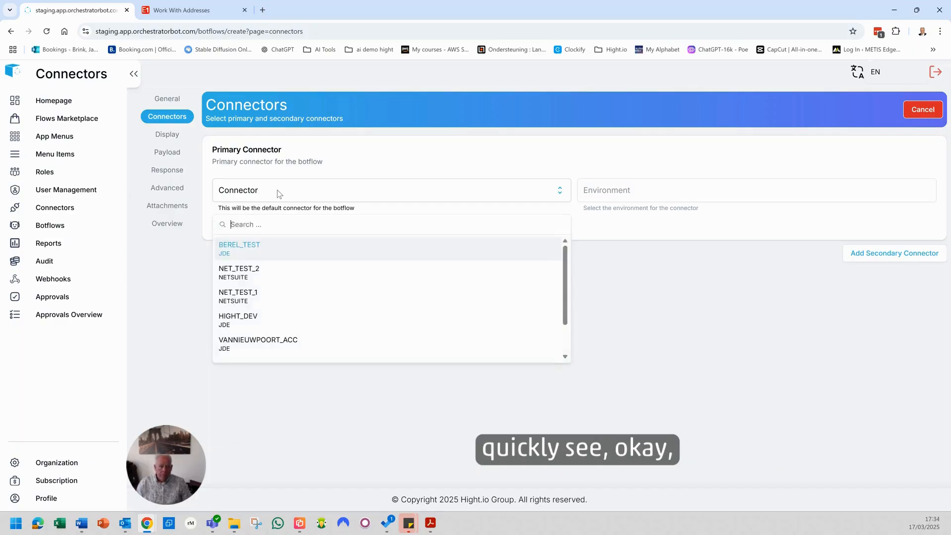
pyautogui.click(259, 320)
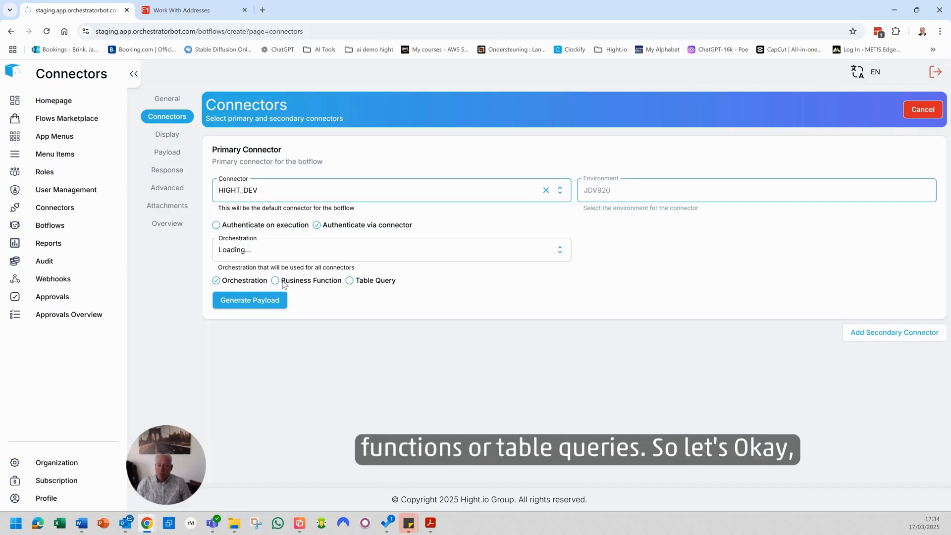
# Search the orchestrations for "new_ab", select NEW_AB_With_Maps and generate its payload
pyautogui.click(285, 250)
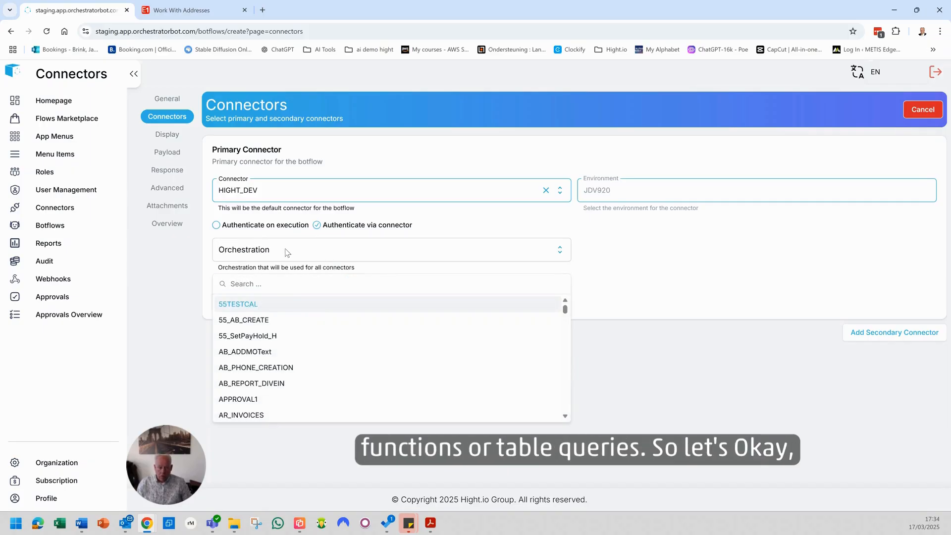
pyautogui.write('new')
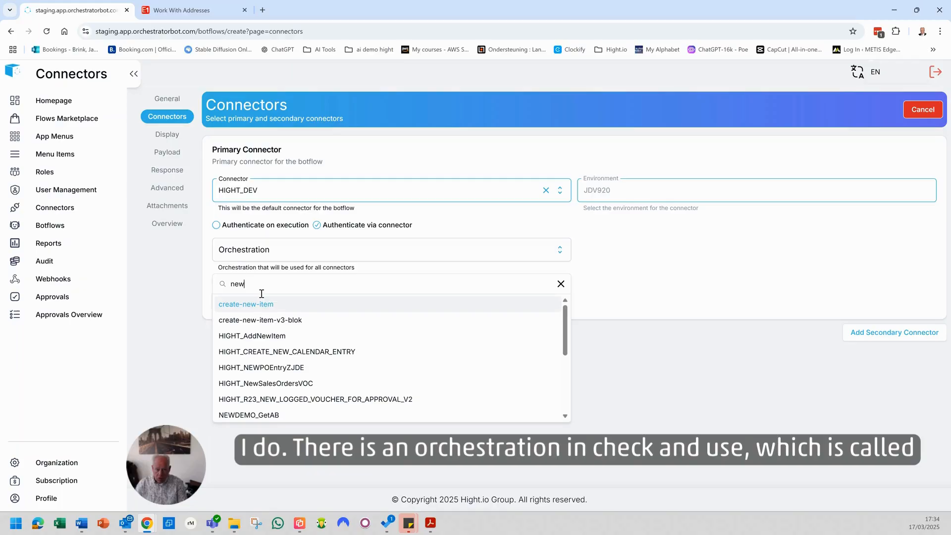
pyautogui.write('_ab')
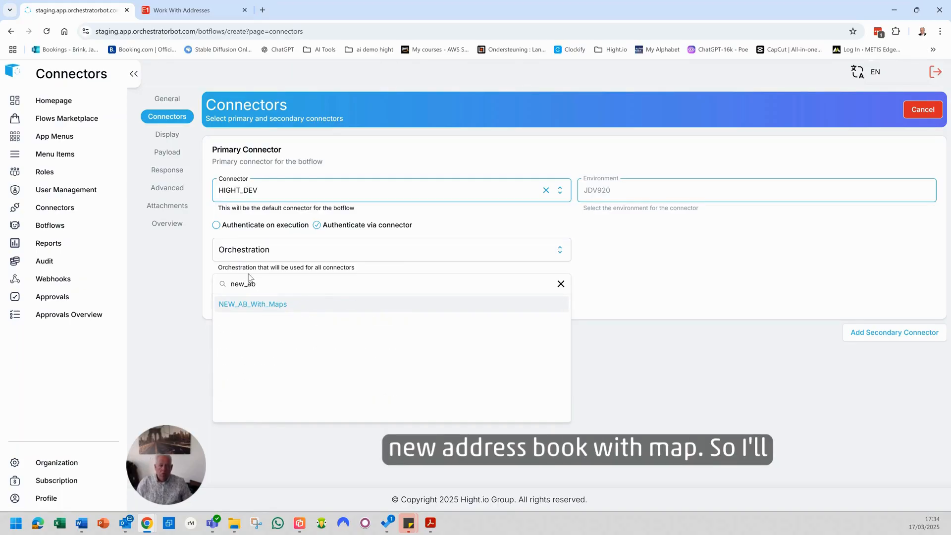
pyautogui.click(256, 306)
pyautogui.click(251, 304)
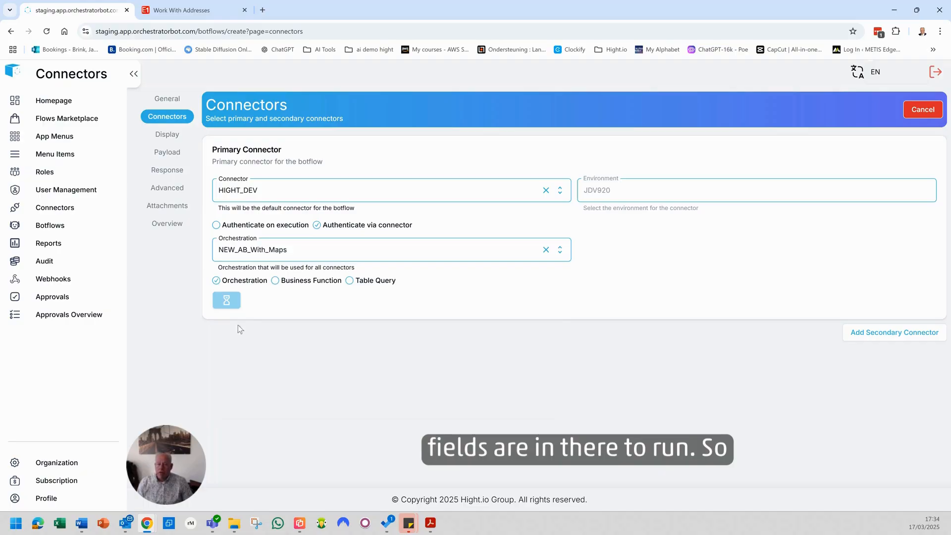
# Give the HIGHT_ADMINS role access to the botflow in the display settings
pyautogui.click(159, 135)
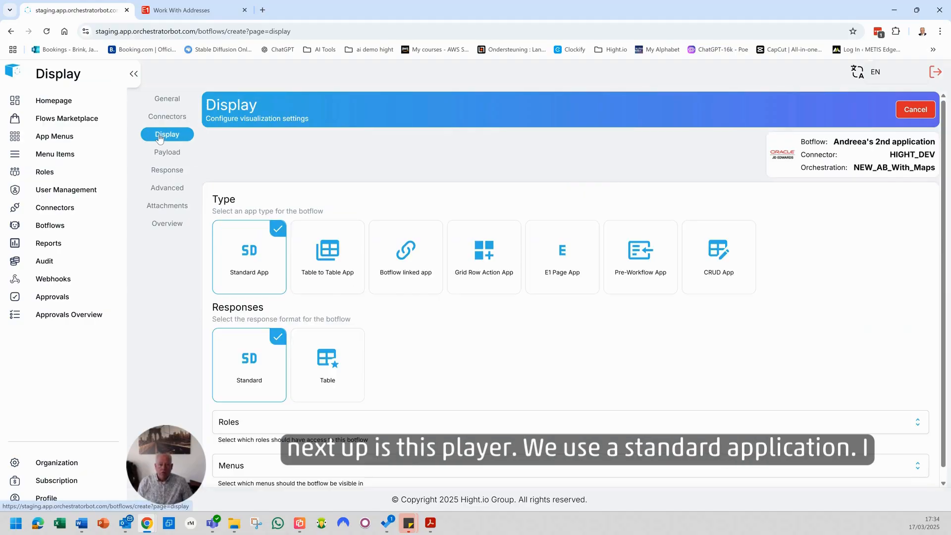
pyautogui.scroll(-1, 245, 271)
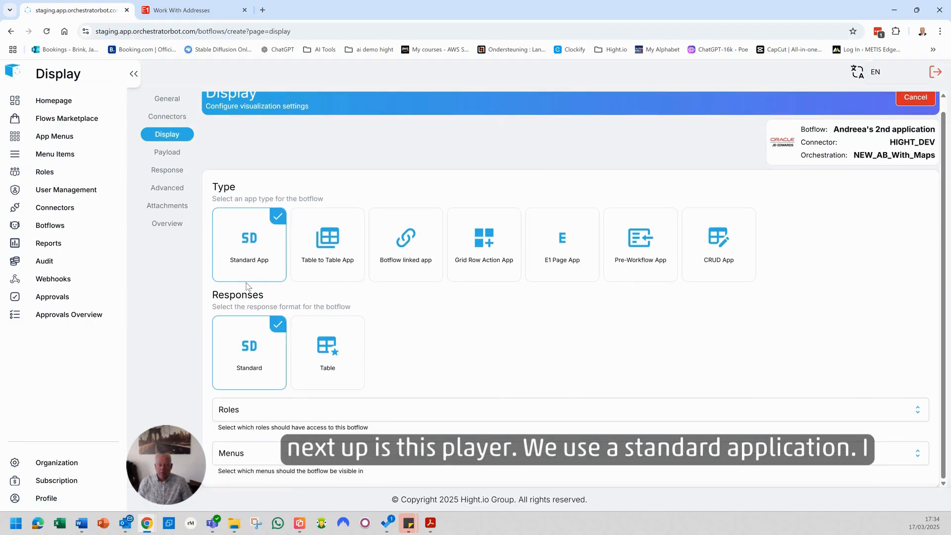
pyautogui.click(250, 412)
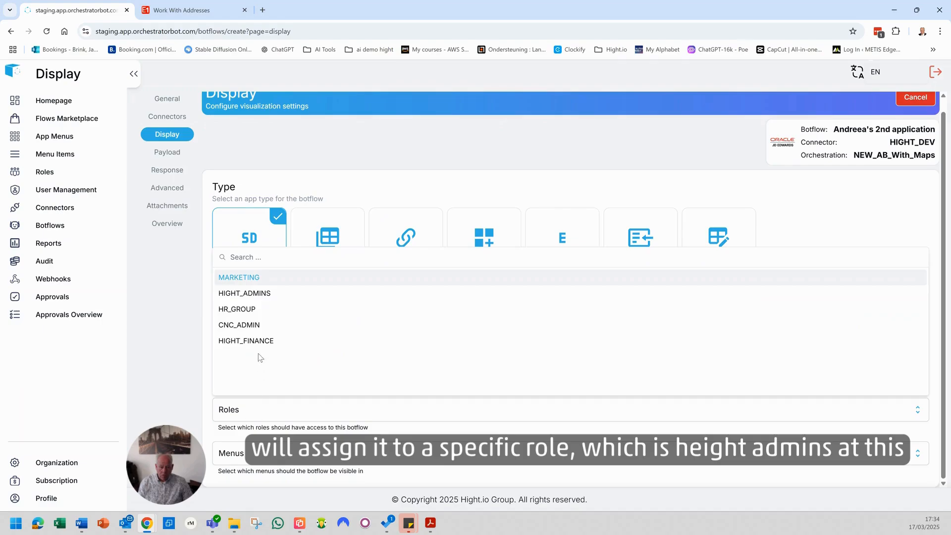
pyautogui.click(269, 292)
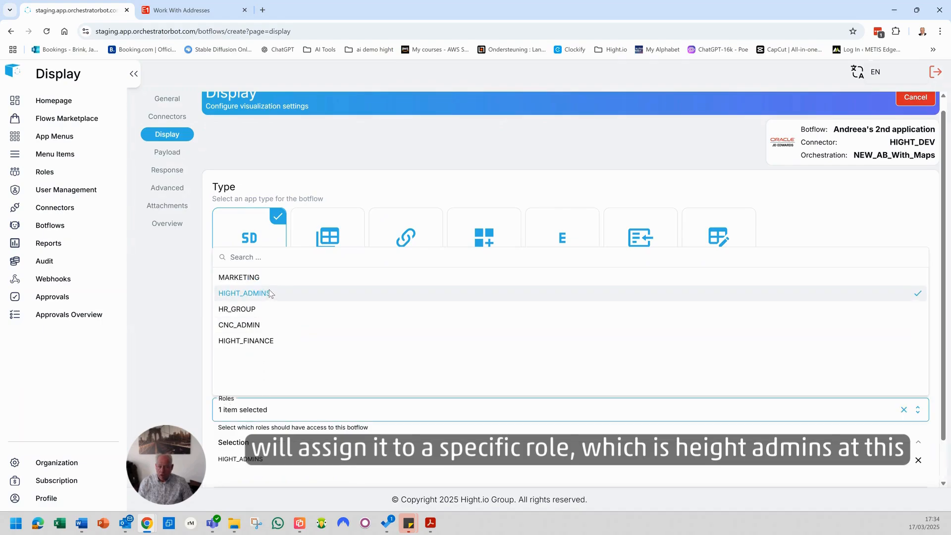
# Assign the botflow to the JDE Talks menu
pyautogui.scroll(-1, 275, 452)
pyautogui.click(271, 450)
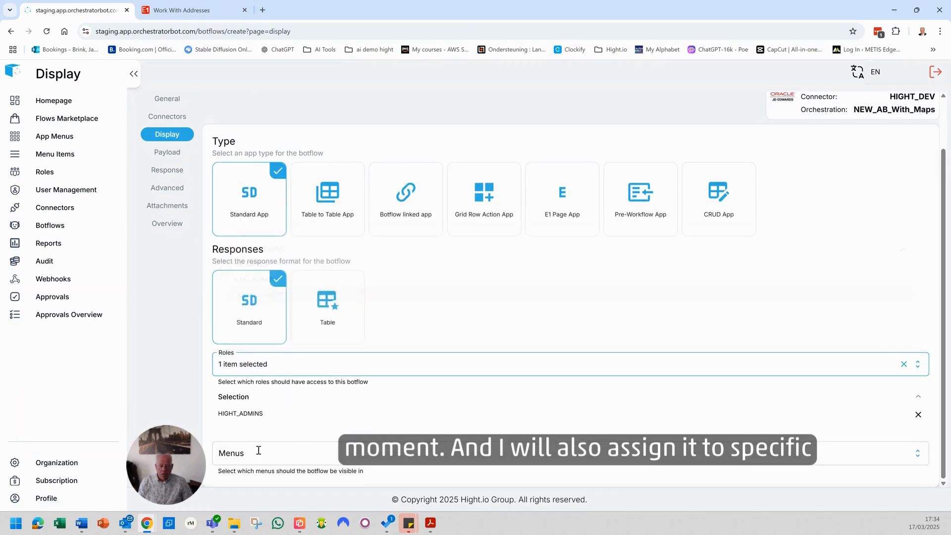
pyautogui.click(272, 450)
pyautogui.scroll(-5, 267, 421)
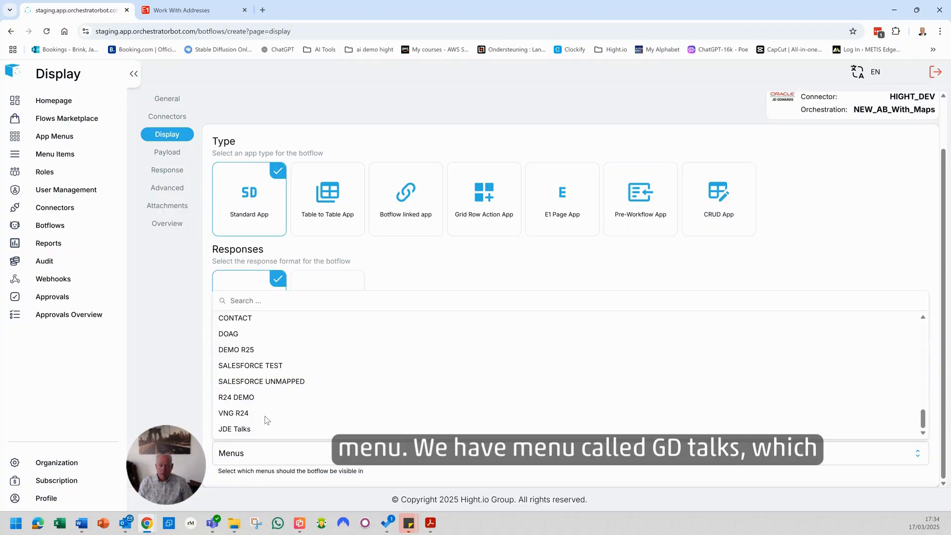
pyautogui.click(249, 430)
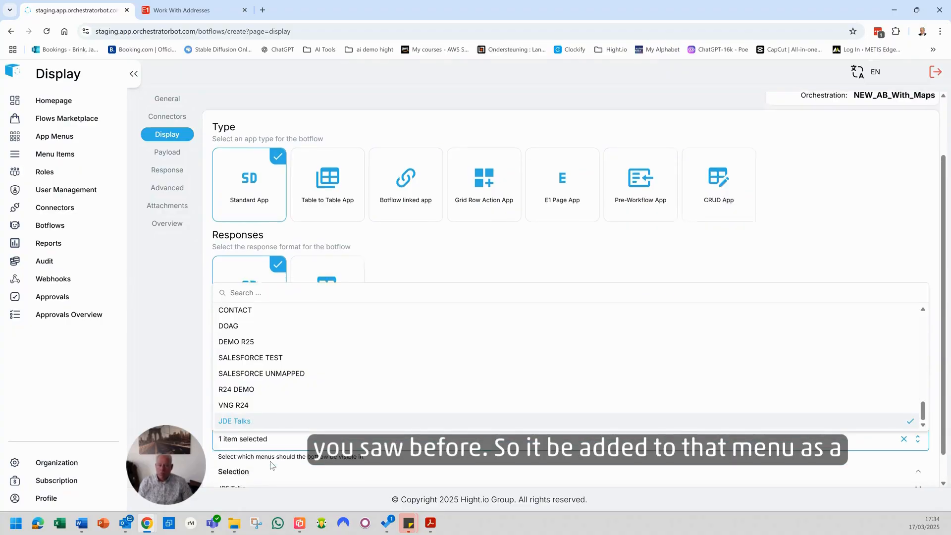
pyautogui.scroll(-1, 272, 464)
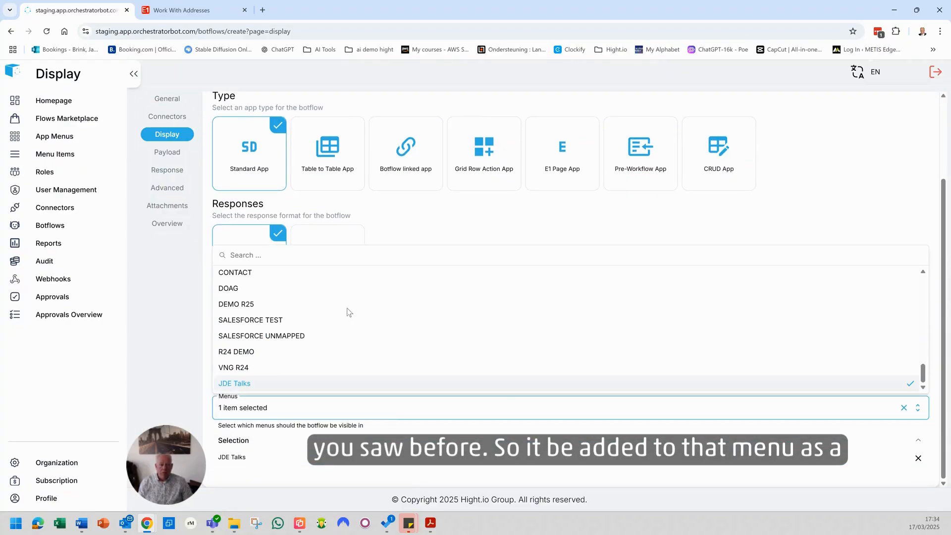
# Delete the Address_Line_1, Postal_Code, City, Country and State fields from the botflow's payload form
pyautogui.click(167, 153)
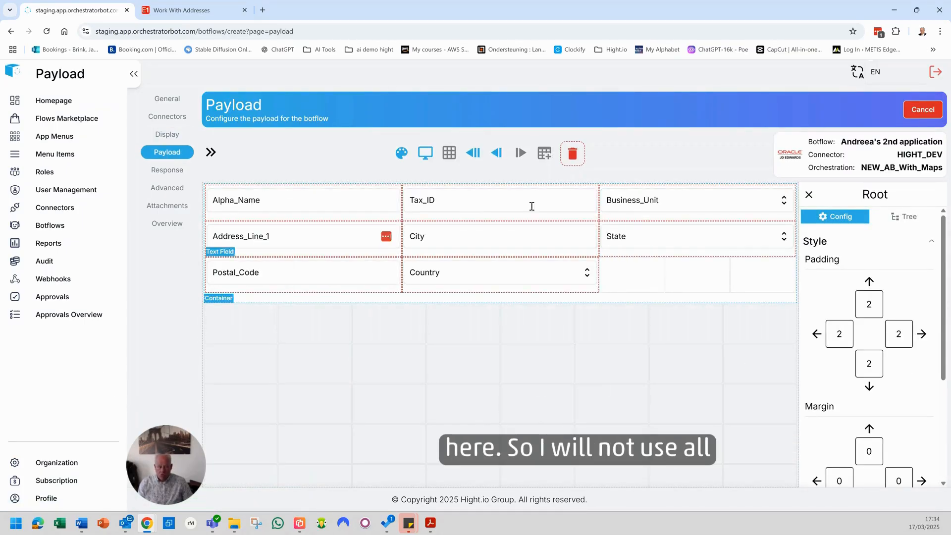
pyautogui.click(340, 238)
pyautogui.click(387, 237)
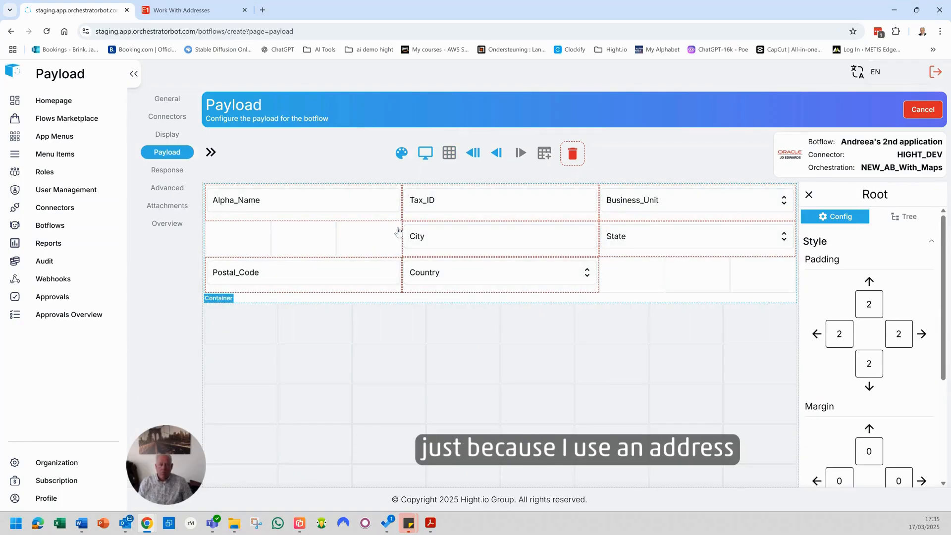
pyautogui.click(393, 271)
pyautogui.click(387, 272)
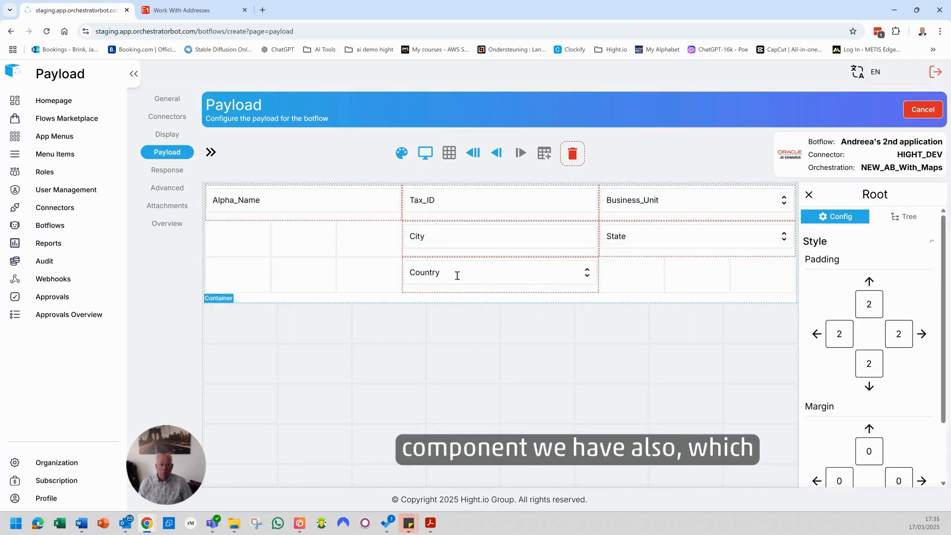
pyautogui.click(543, 235)
pyautogui.click(594, 226)
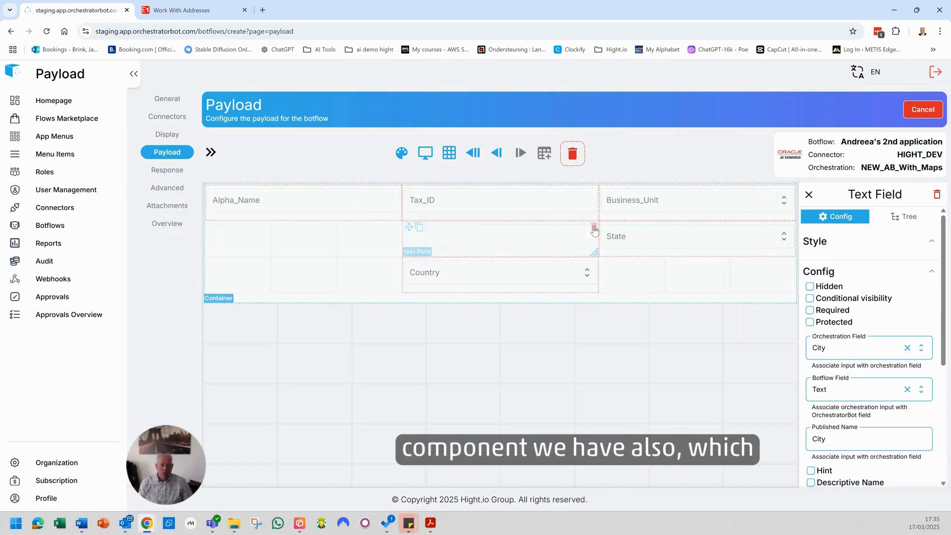
pyautogui.click(538, 278)
pyautogui.click(594, 263)
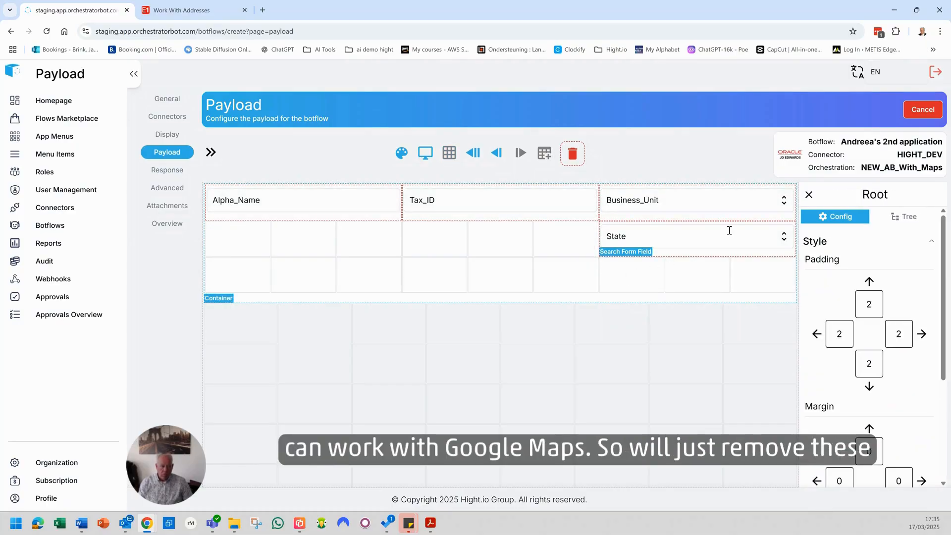
pyautogui.click(743, 238)
pyautogui.click(792, 229)
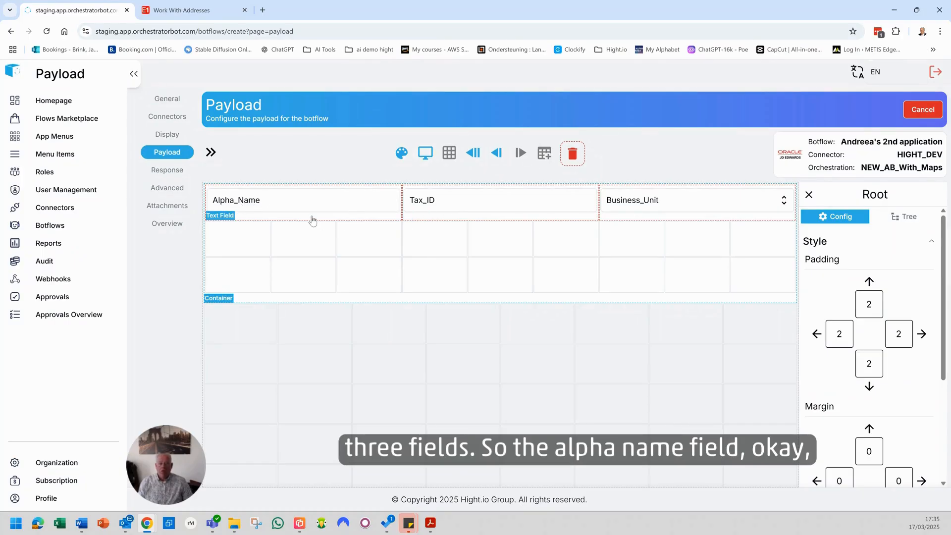
# Make the Alpha_Name field required and set its published name to "Full Name"
pyautogui.click(276, 201)
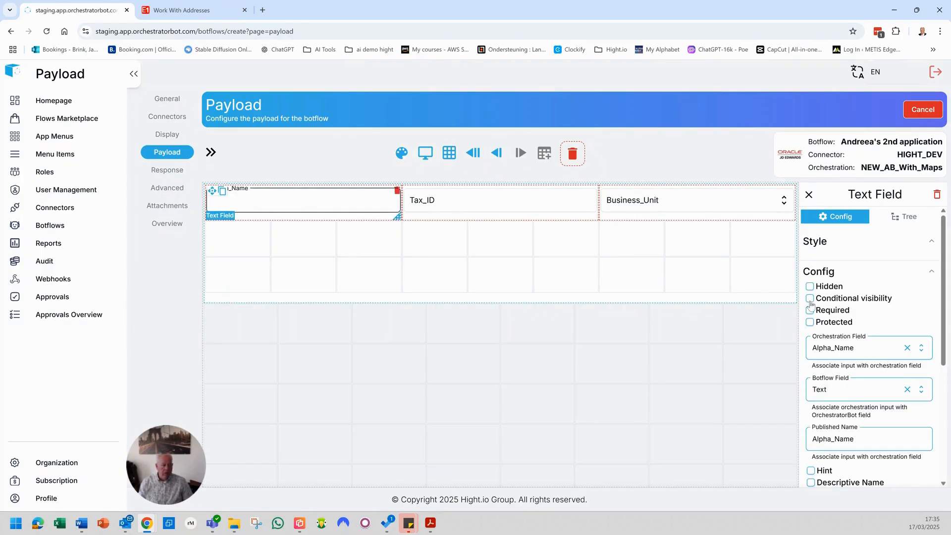
pyautogui.click(825, 313)
pyautogui.scroll(-1, 829, 347)
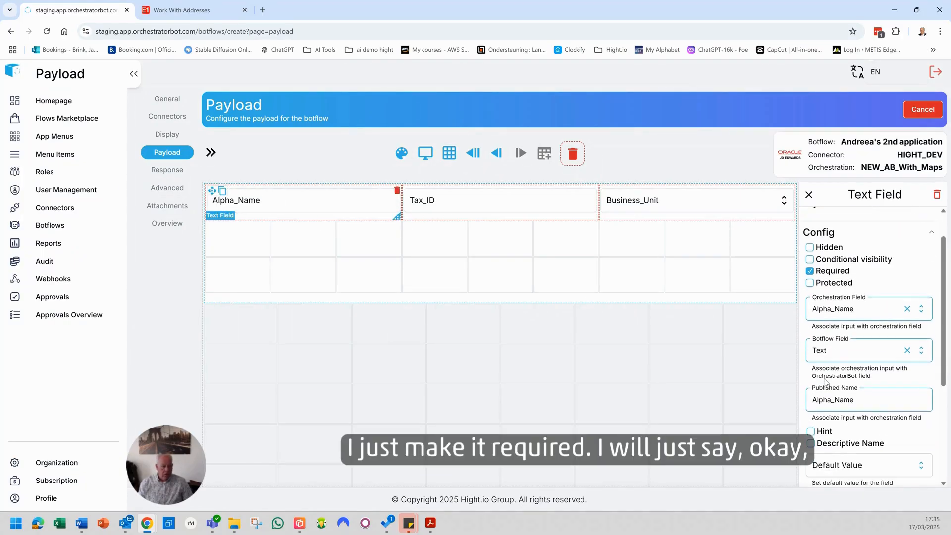
pyautogui.moveTo(858, 389); pyautogui.dragTo(768, 389)
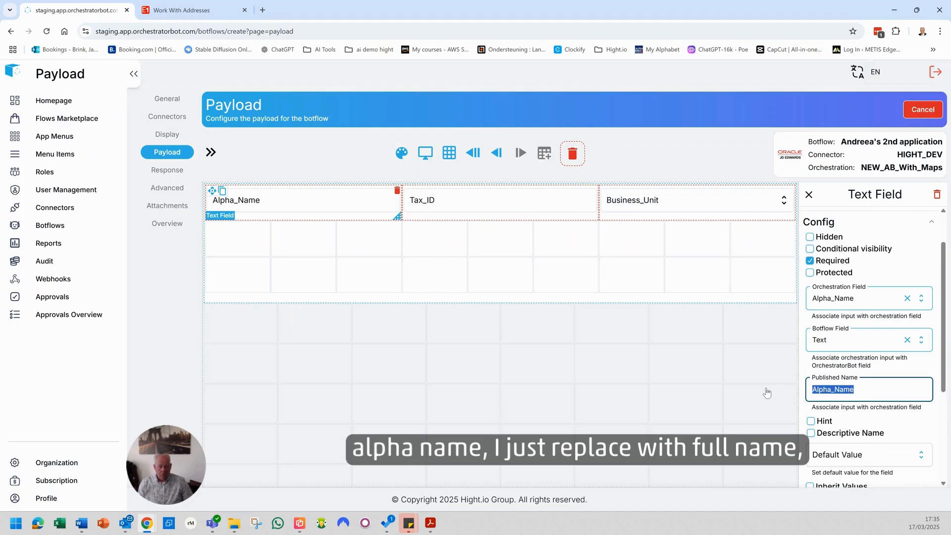
pyautogui.write('Full')
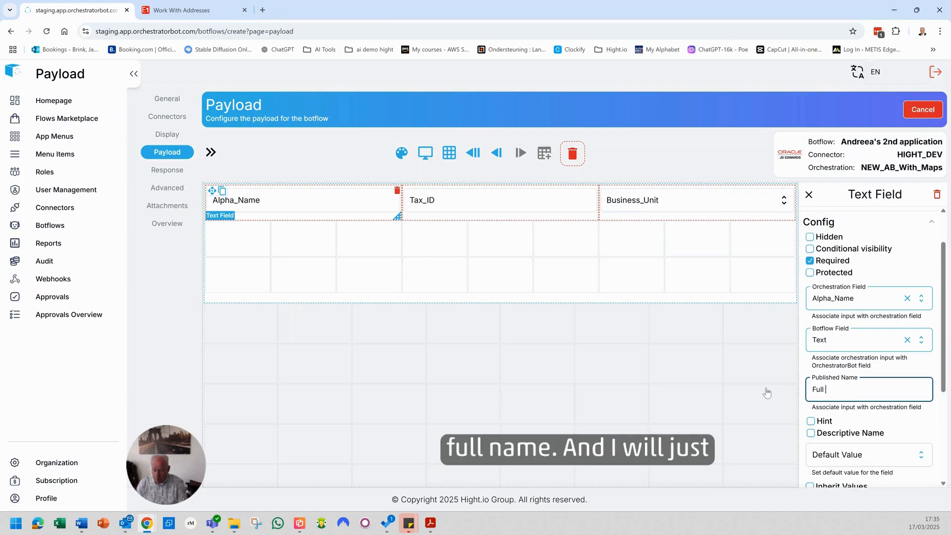
pyautogui.write(' Name')
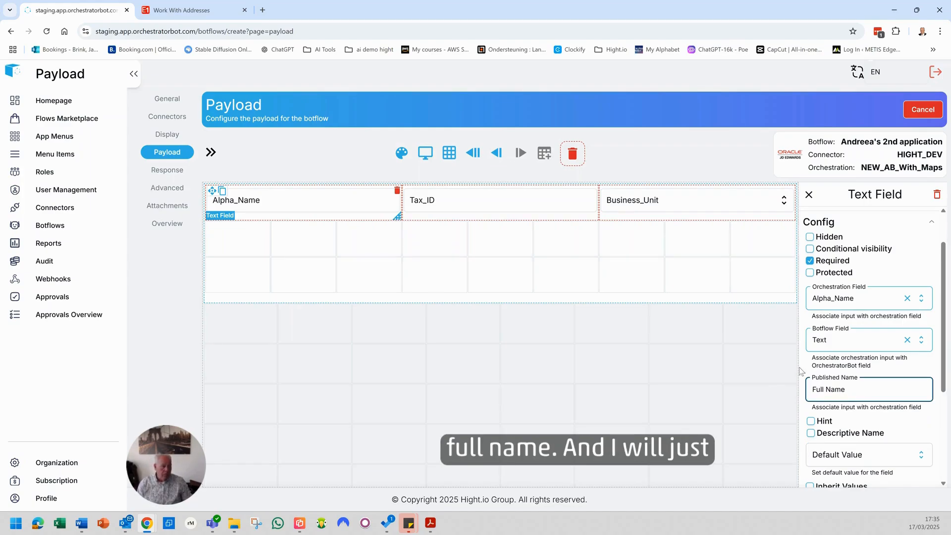
# Enable a maximum length on the Full Name field and set it to 30 characters
pyautogui.scroll(-2, 834, 420)
pyautogui.scroll(-2, 835, 420)
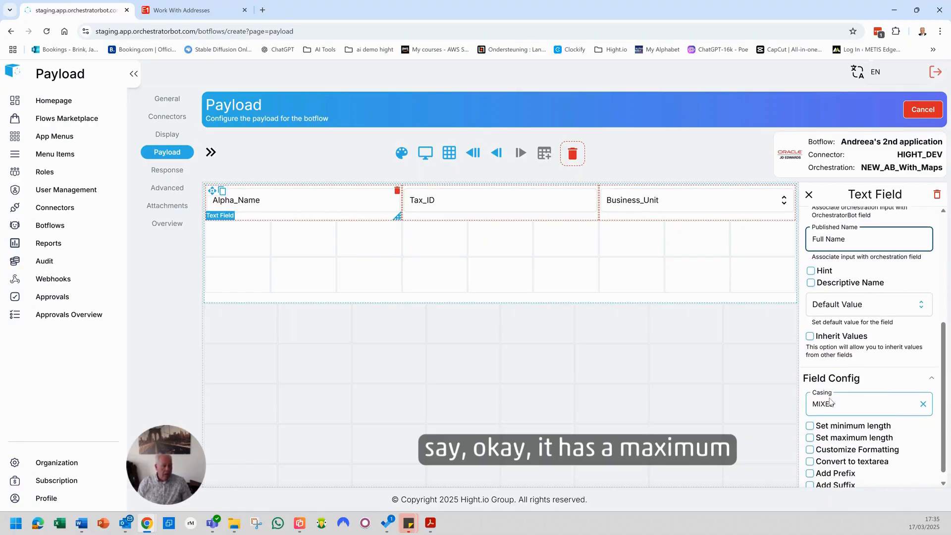
pyautogui.click(826, 428)
pyautogui.scroll(-1, 827, 421)
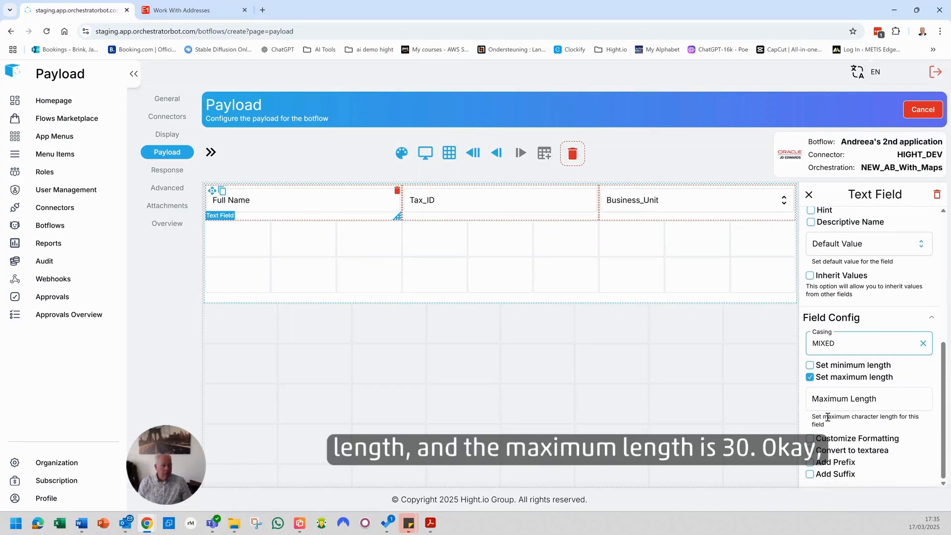
pyautogui.click(827, 399)
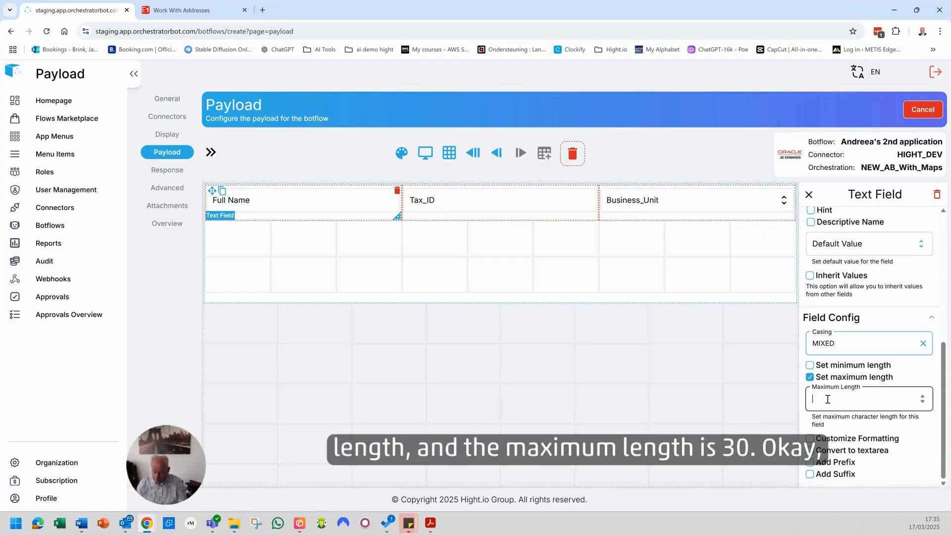
pyautogui.write('30')
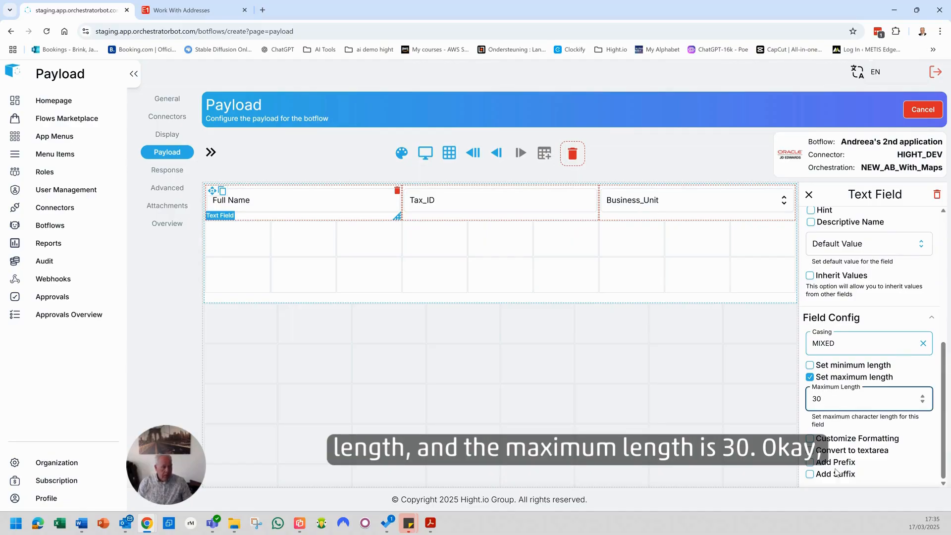
pyautogui.scroll(5, 836, 472)
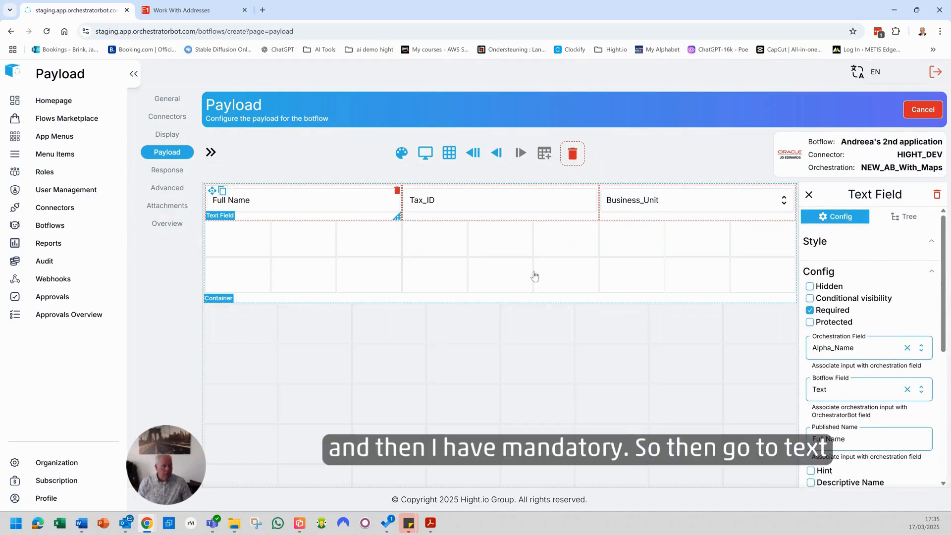
# Set the Tax_ID field's published name to "Tax Number" and make the field required
pyautogui.click(454, 201)
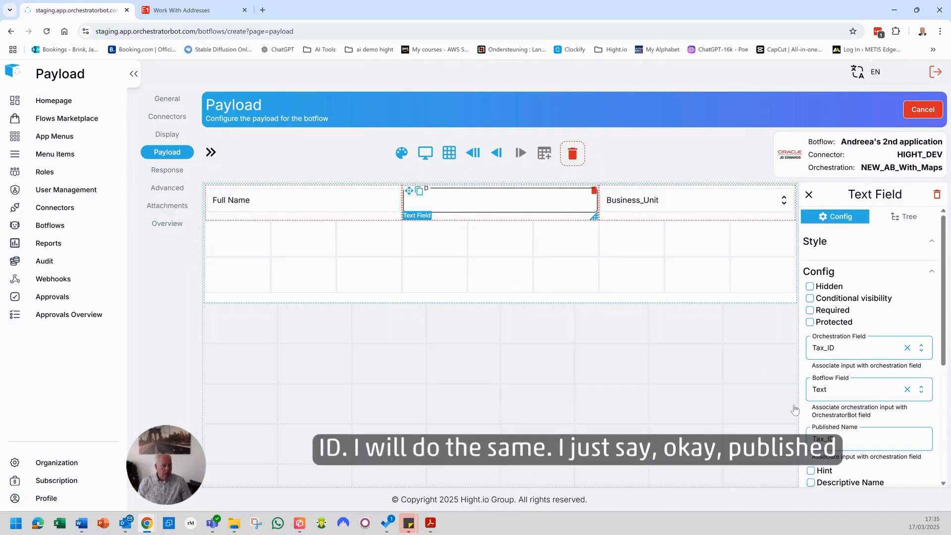
pyautogui.moveTo(840, 439); pyautogui.dragTo(795, 440)
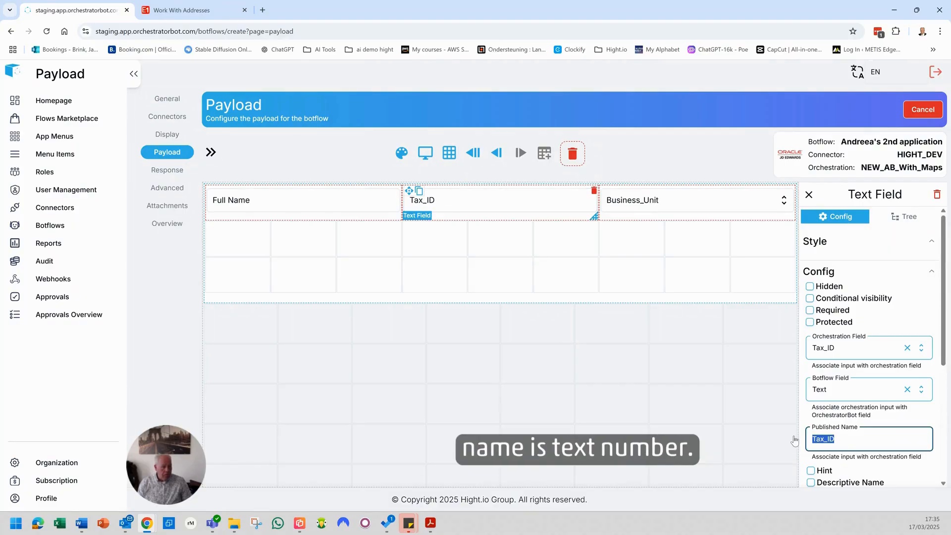
pyautogui.write('Tax')
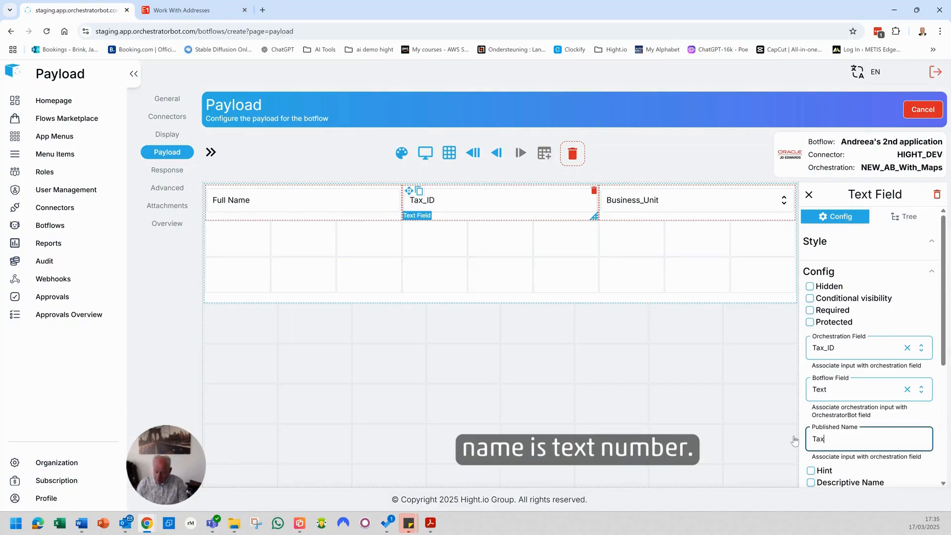
pyautogui.write(' Number')
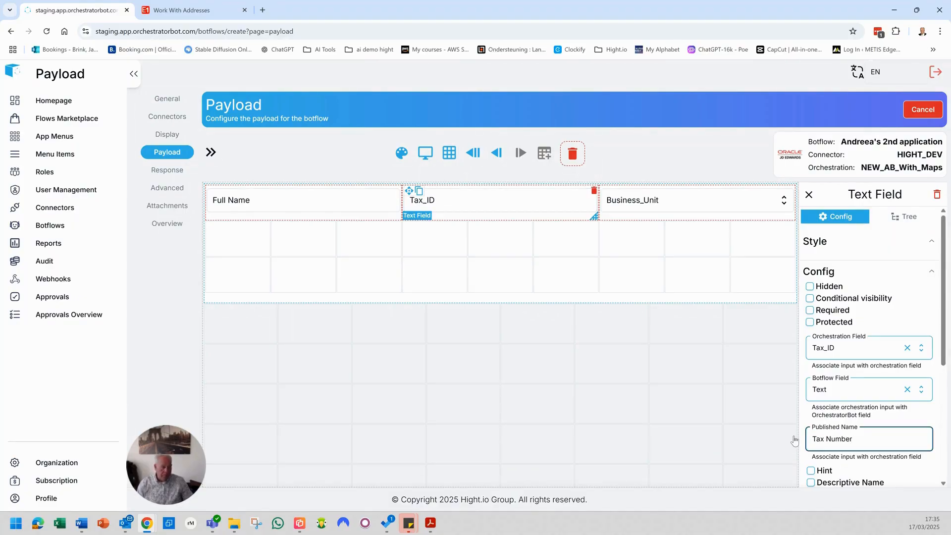
pyautogui.scroll(-2, 851, 485)
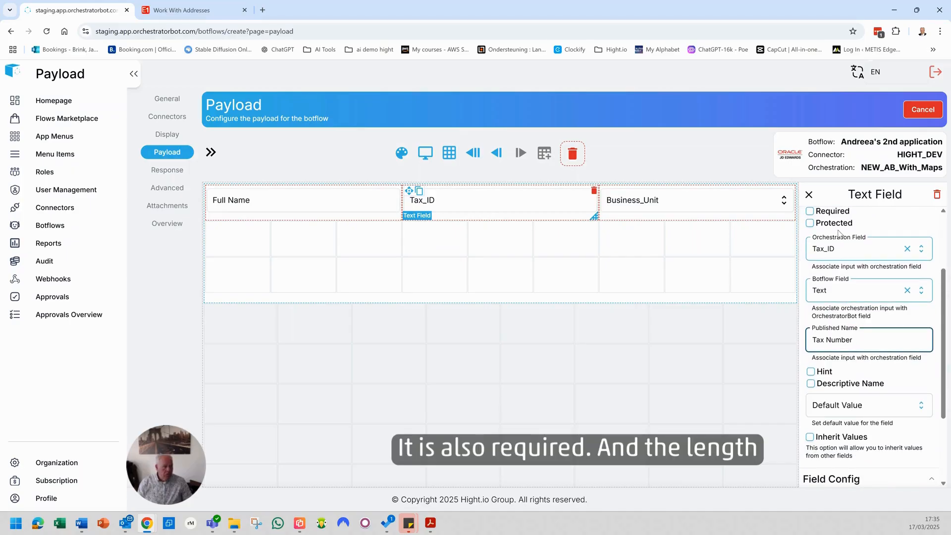
pyautogui.click(831, 214)
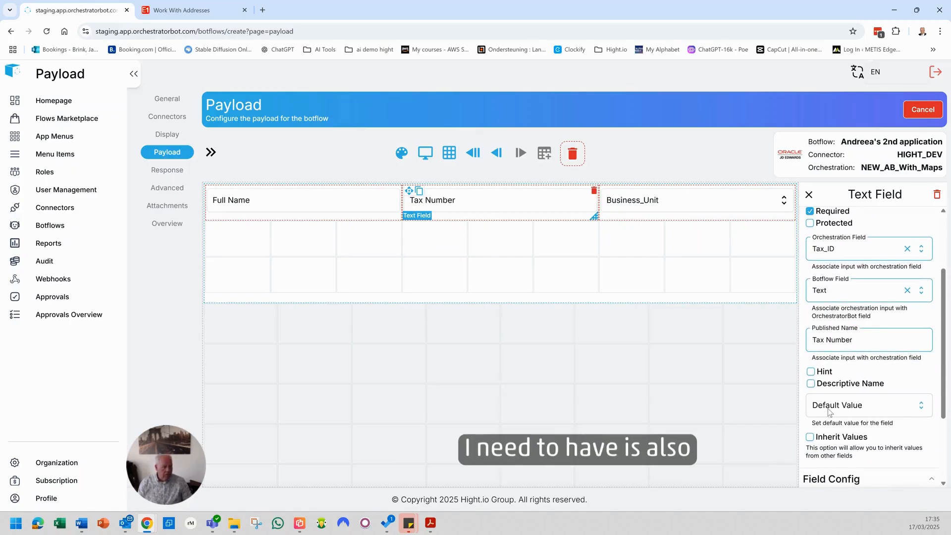
# Enable the maximum length restriction on the Tax Number field
pyautogui.scroll(-2, 828, 411)
pyautogui.click(828, 440)
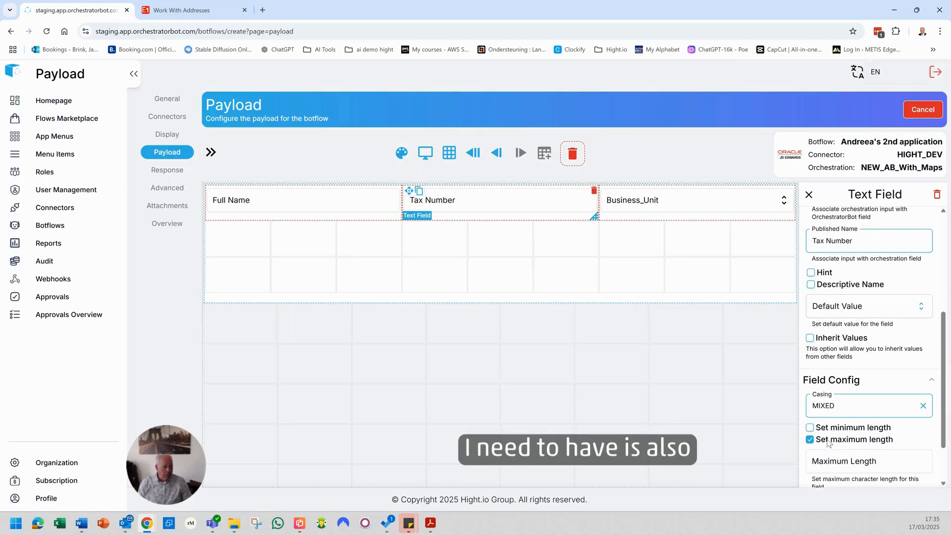
pyautogui.click(830, 407)
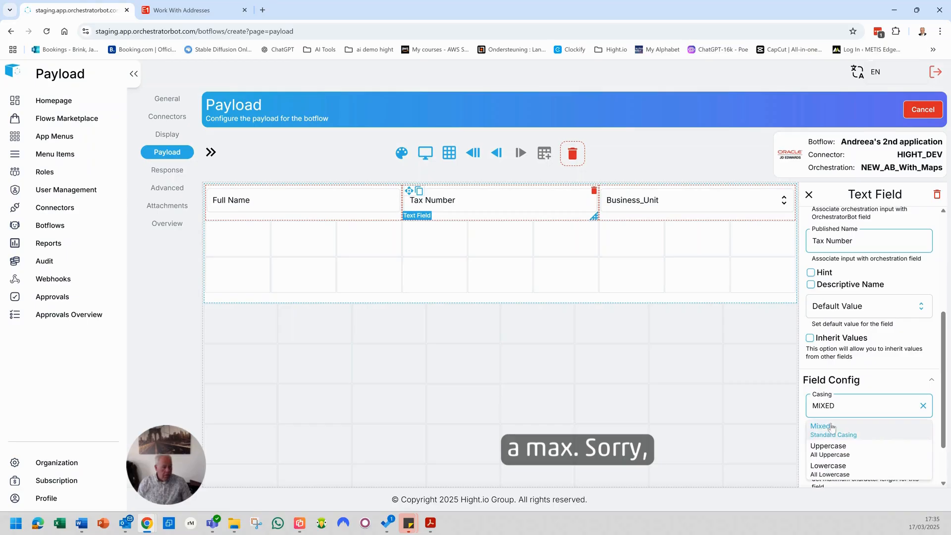
pyautogui.click(901, 379)
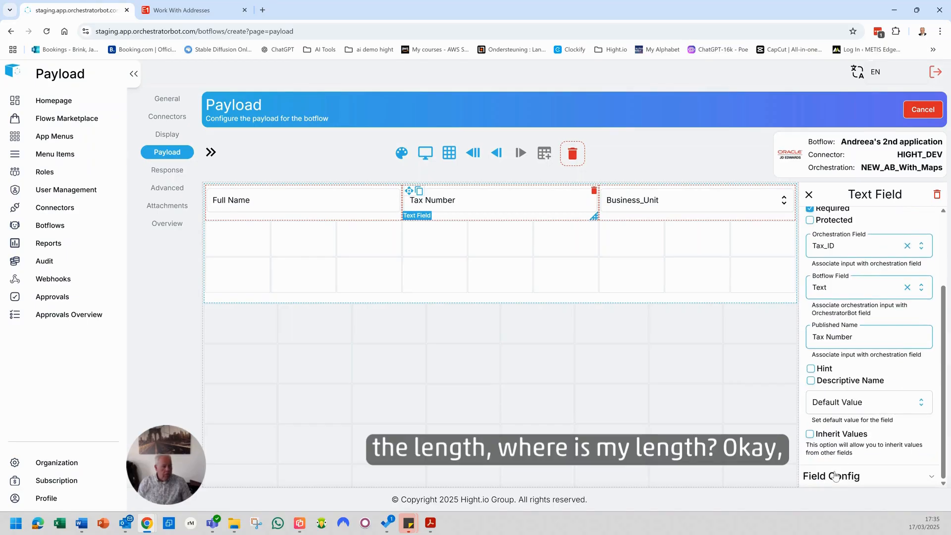
pyautogui.scroll(2, 840, 437)
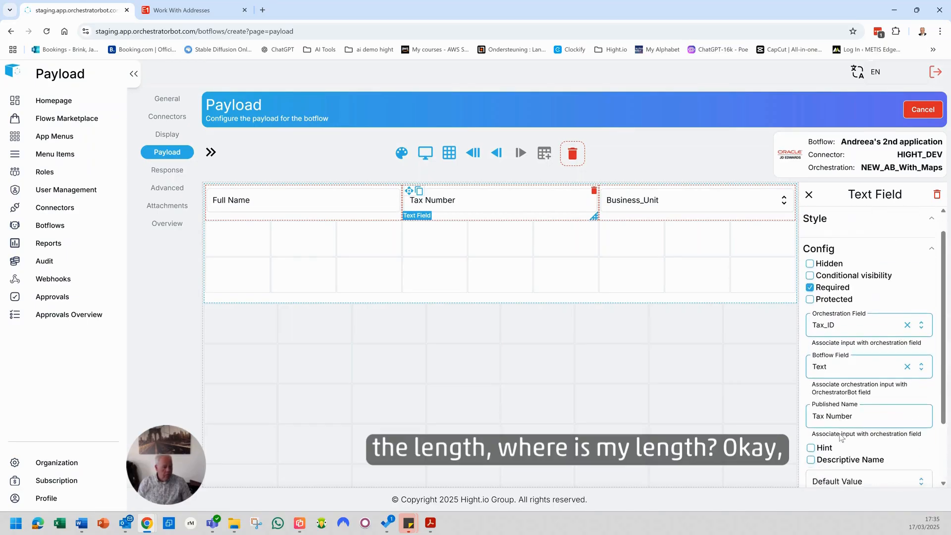
pyautogui.scroll(-2, 823, 439)
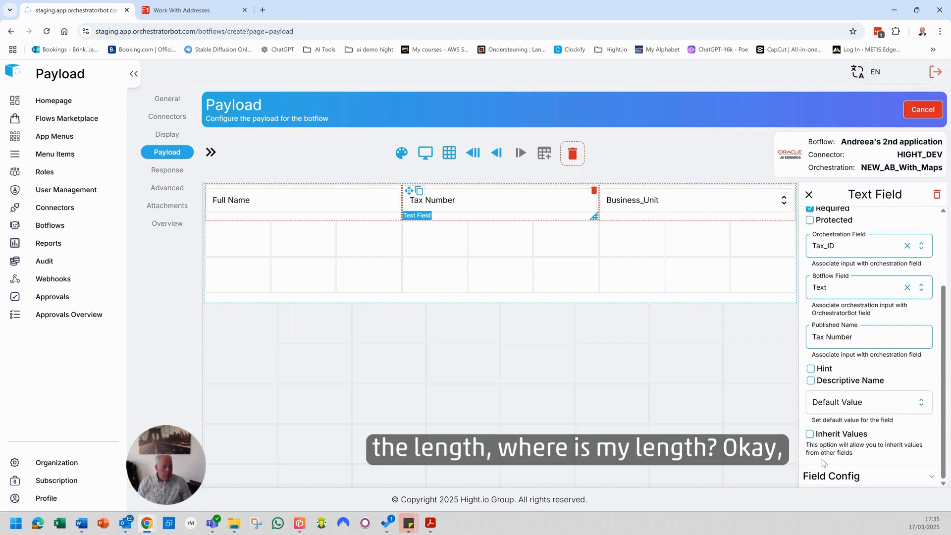
pyautogui.click(932, 477)
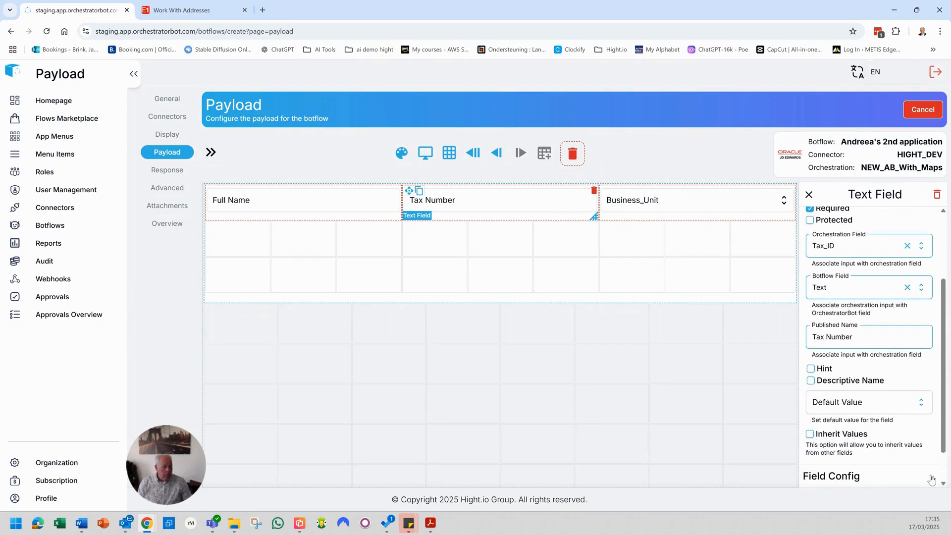
# Set the Tax Number field's maximum length to 20 characters
pyautogui.scroll(-3, 926, 470)
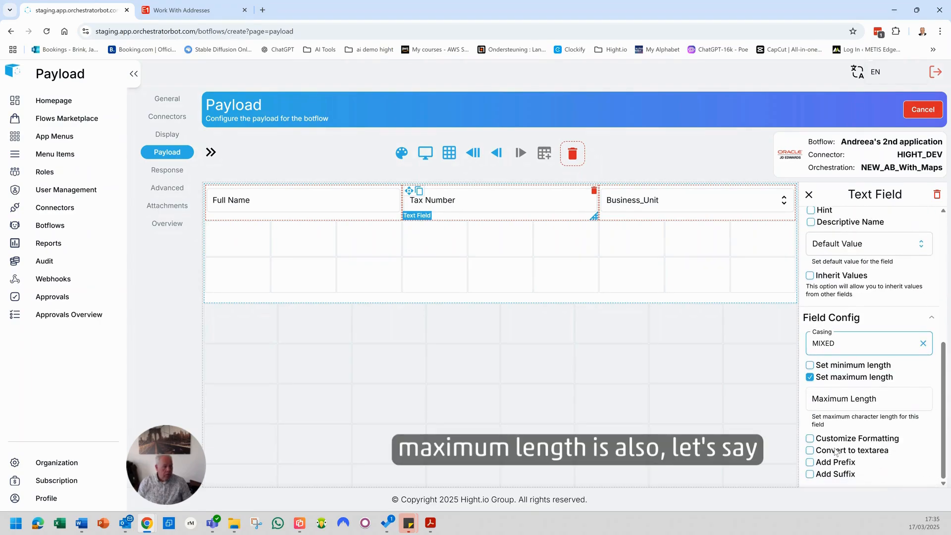
pyautogui.click(845, 404)
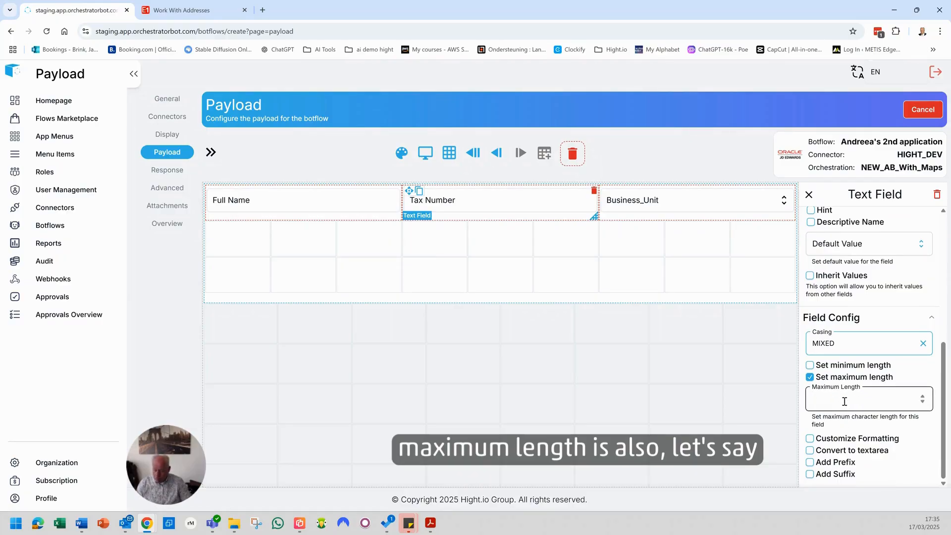
pyautogui.write('20')
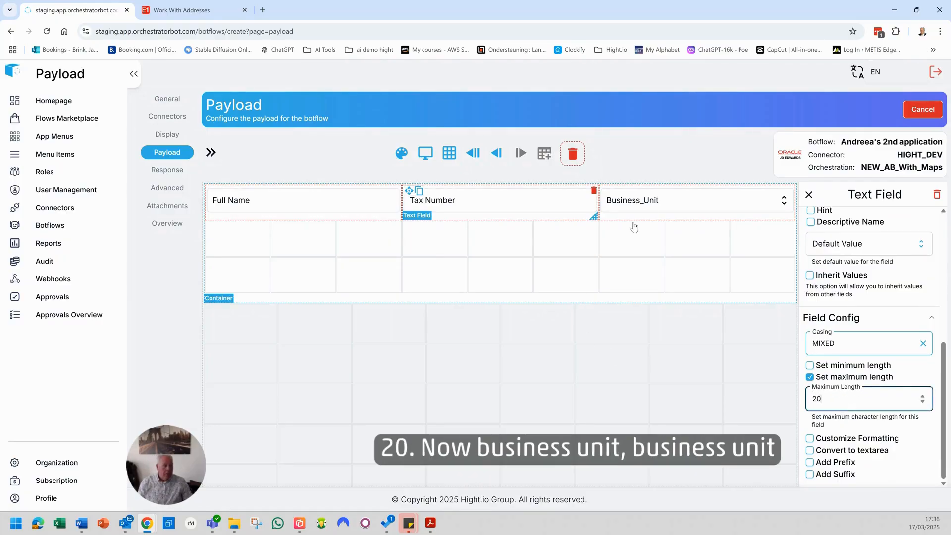
# Set the Business_Unit field's search form to P0006S_W0006SA and load that form
pyautogui.click(649, 199)
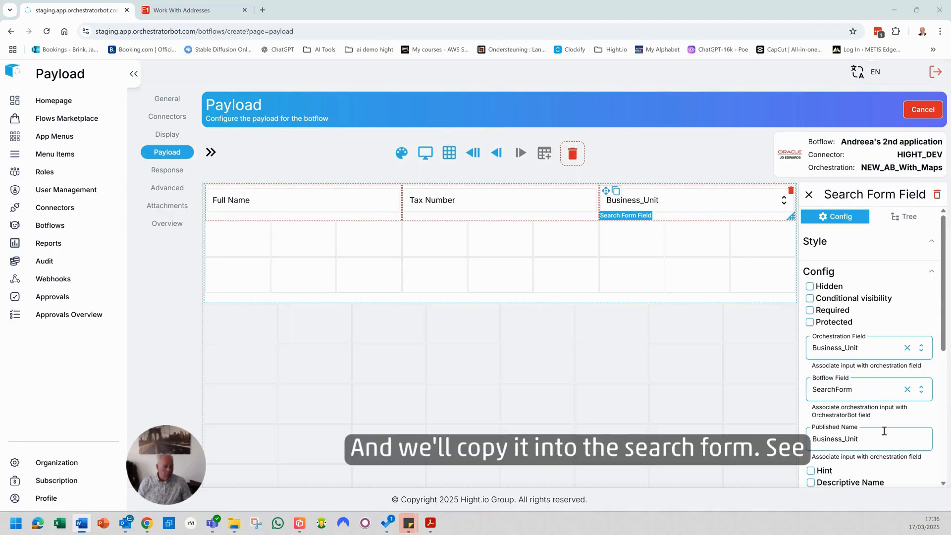
pyautogui.scroll(-1, 885, 429)
pyautogui.scroll(-3, 883, 422)
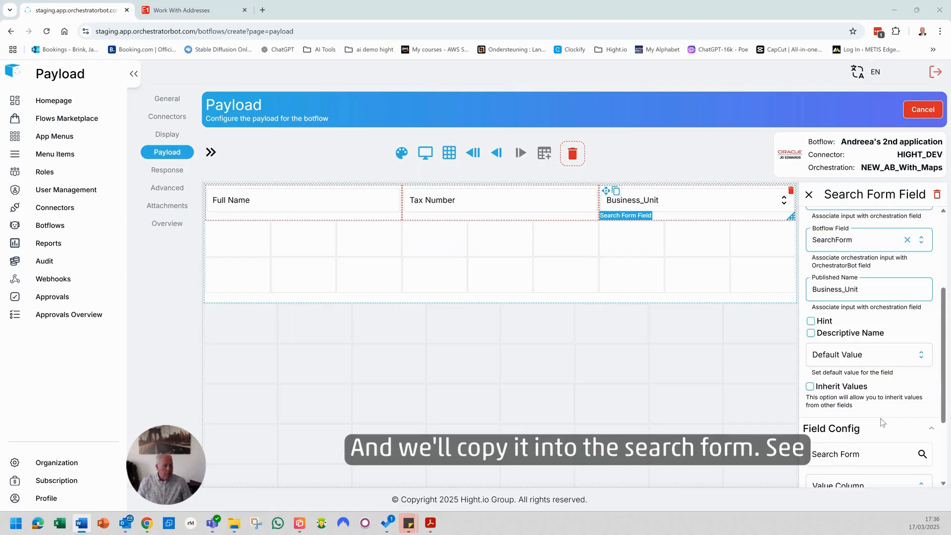
pyautogui.click(869, 403)
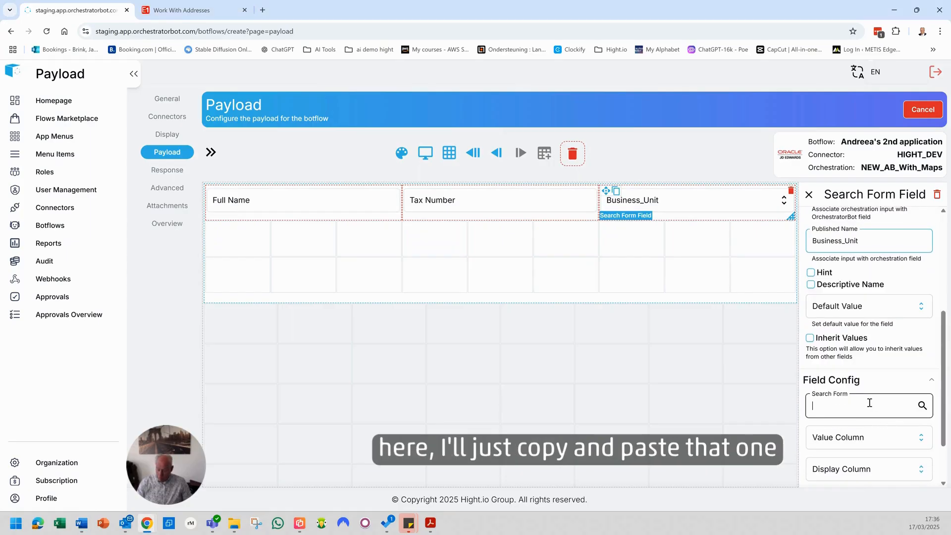
pyautogui.write('P0006S_W0006SA')
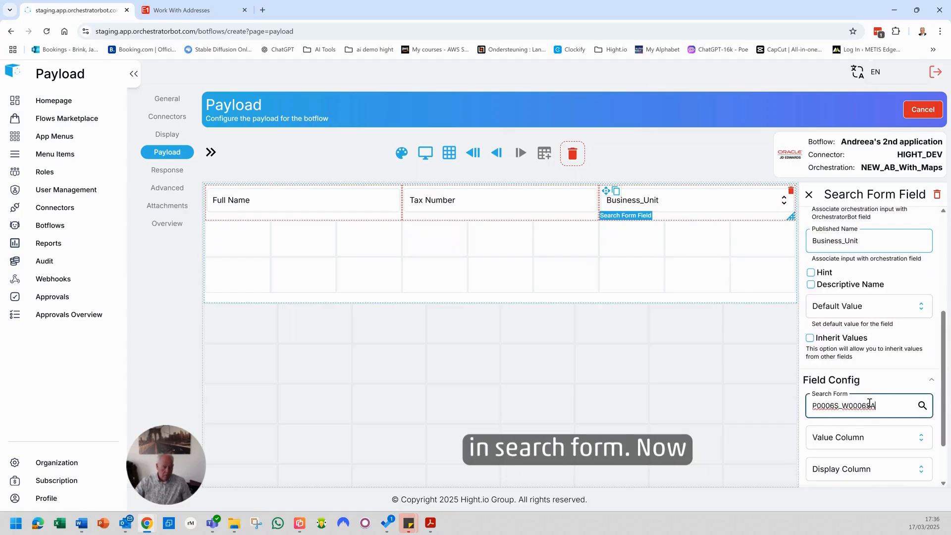
pyautogui.click(923, 407)
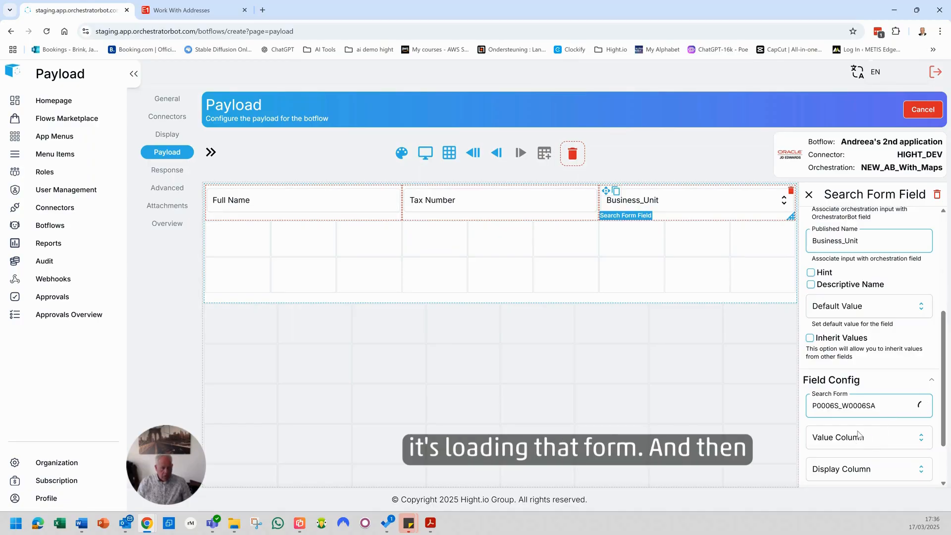
# Choose z_MCU_5 as the value column and z_DL01_38 as the display column of the Business_Unit field
pyautogui.click(884, 444)
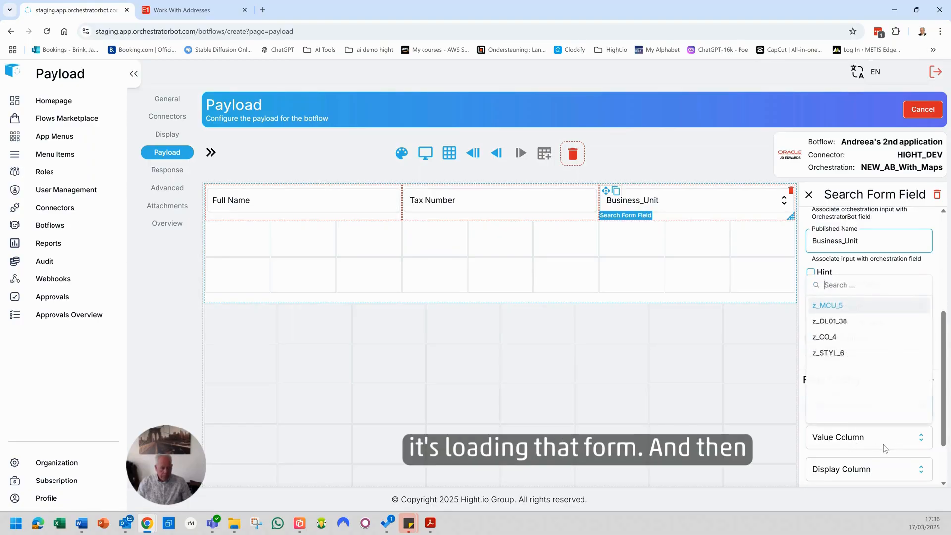
pyautogui.click(841, 310)
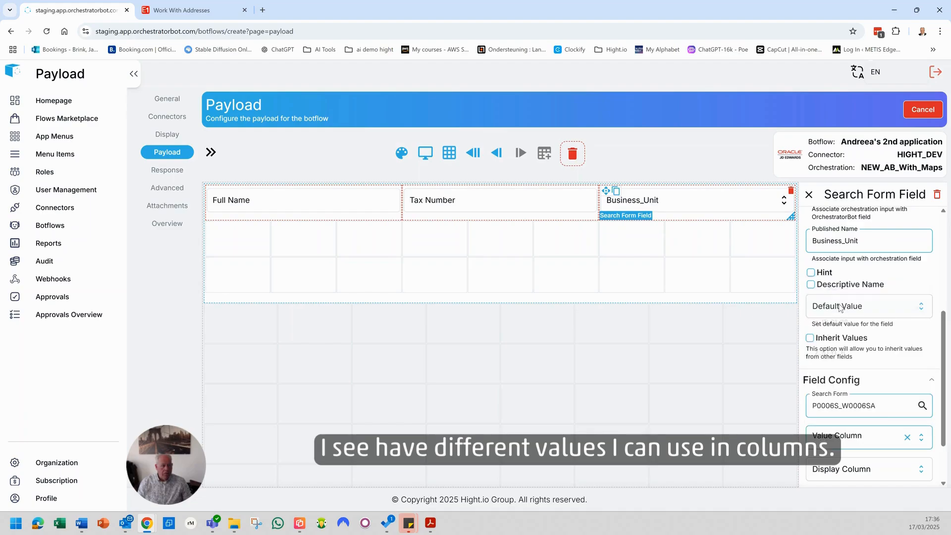
pyautogui.scroll(-1, 848, 430)
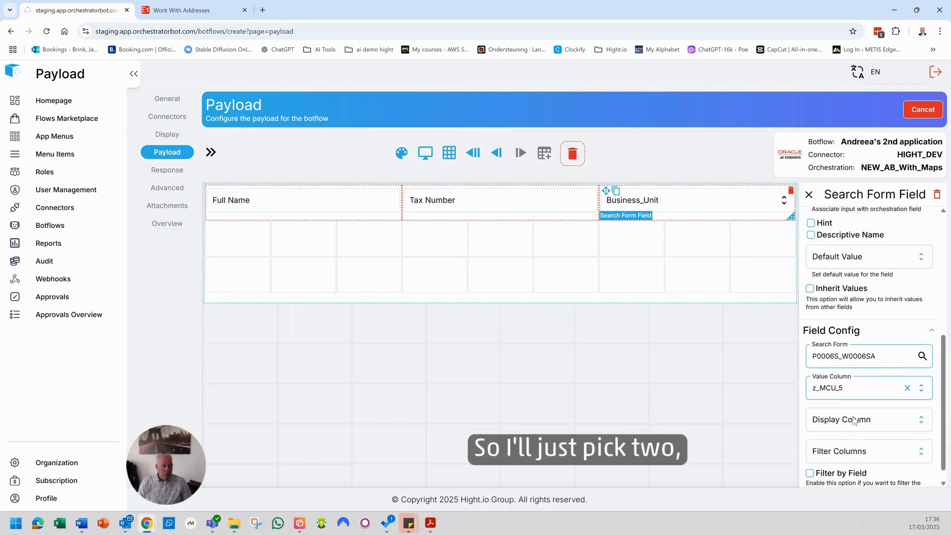
pyautogui.click(854, 420)
pyautogui.click(837, 304)
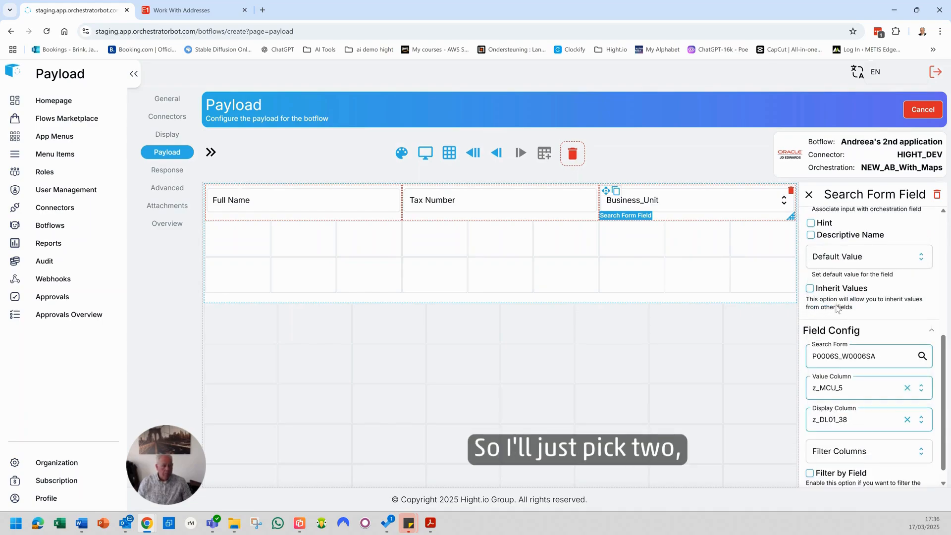
# Choose z_MCU_5, z_DL01_38 and z_CO_4 as the Business_Unit field's filter columns and make the field required
pyautogui.scroll(-1, 853, 438)
pyautogui.click(854, 436)
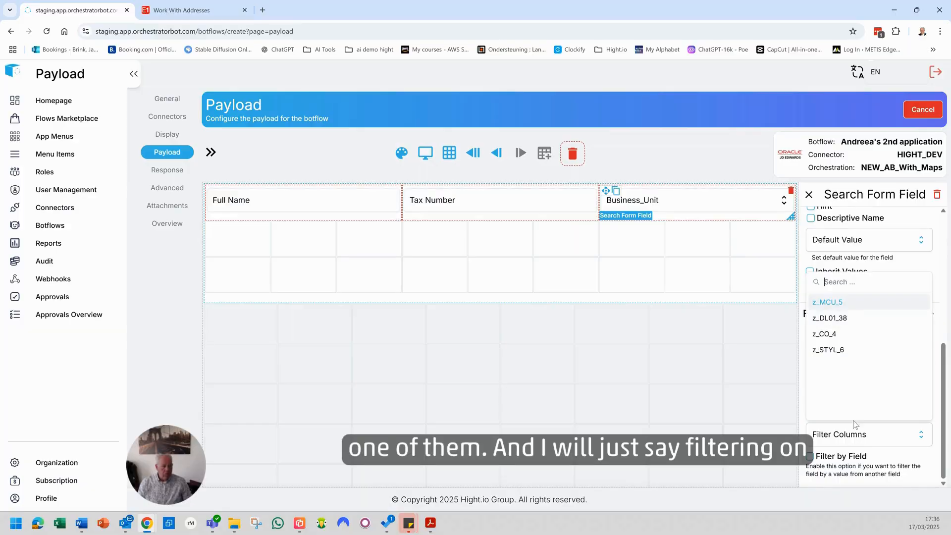
pyautogui.click(853, 303)
pyautogui.click(862, 318)
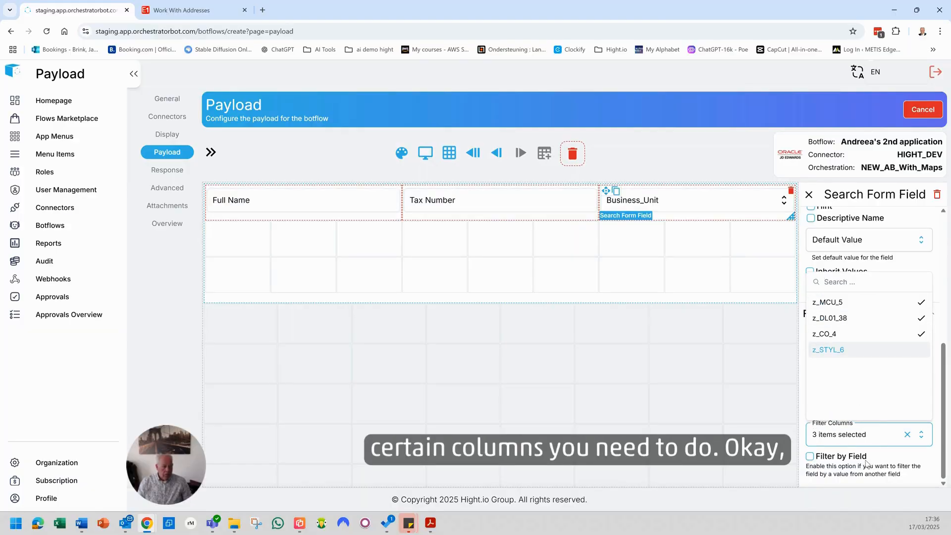
pyautogui.click(883, 466)
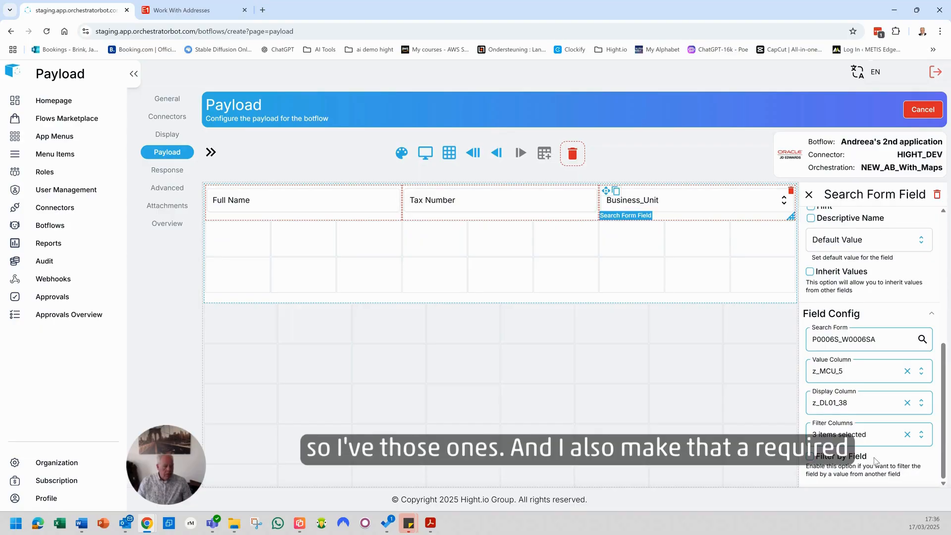
pyautogui.scroll(2, 875, 458)
pyautogui.scroll(3, 873, 457)
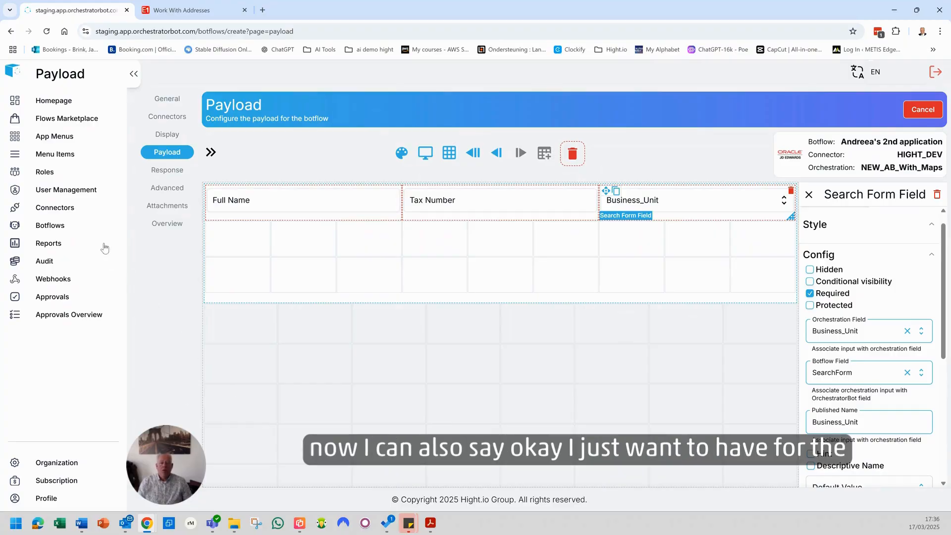
# Add an Image display element to the container's last row, beneath the Full Name field
pyautogui.click(211, 152)
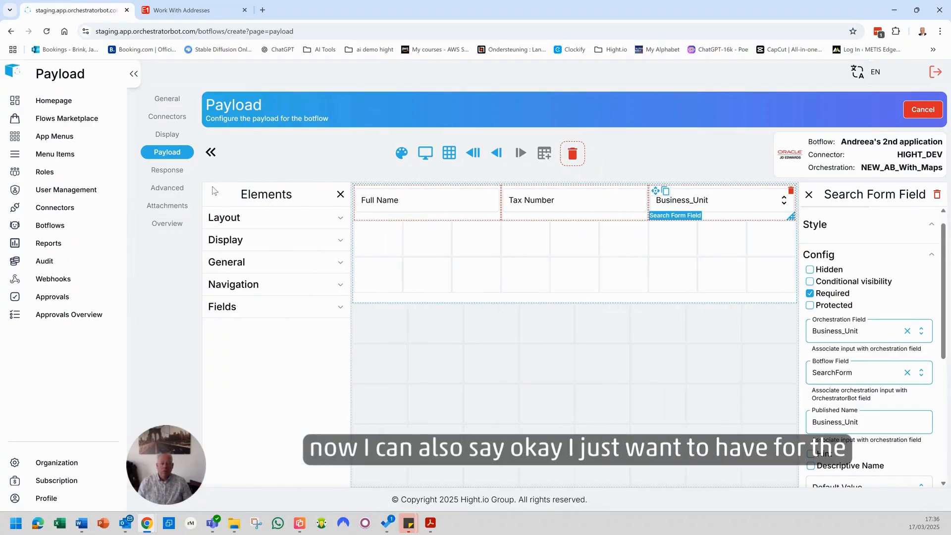
pyautogui.click(236, 243)
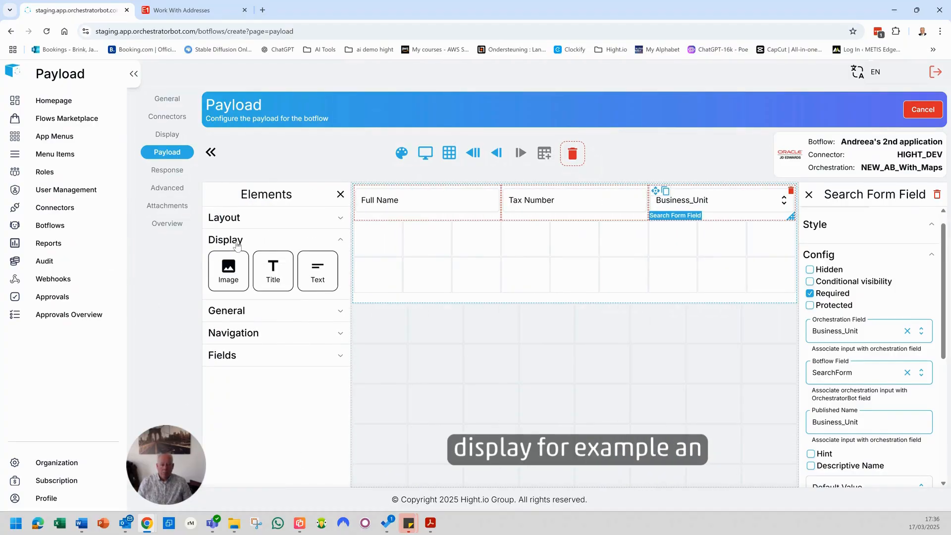
pyautogui.moveTo(225, 274); pyautogui.dragTo(378, 275)
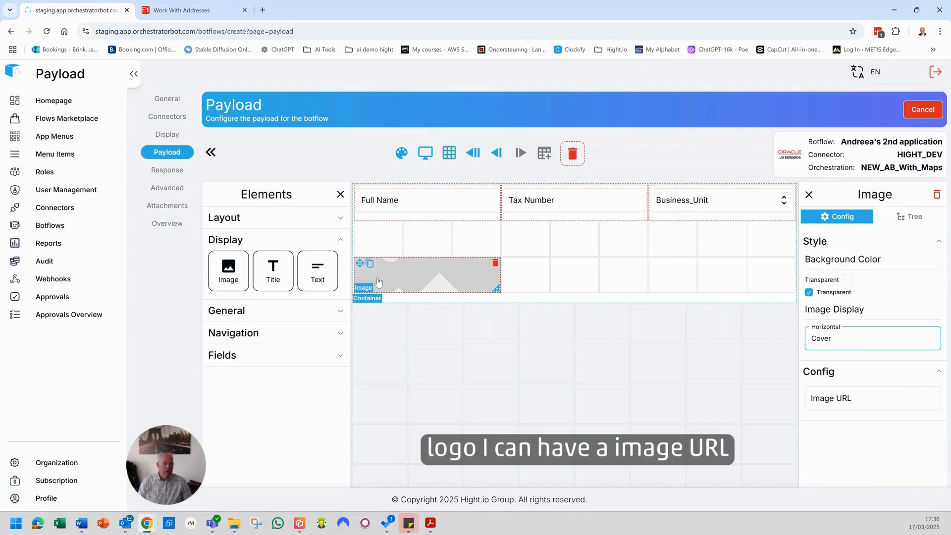
# Set the image's URL to the previously used quistor.com address and its horizontal image display to Contain
pyautogui.click(839, 402)
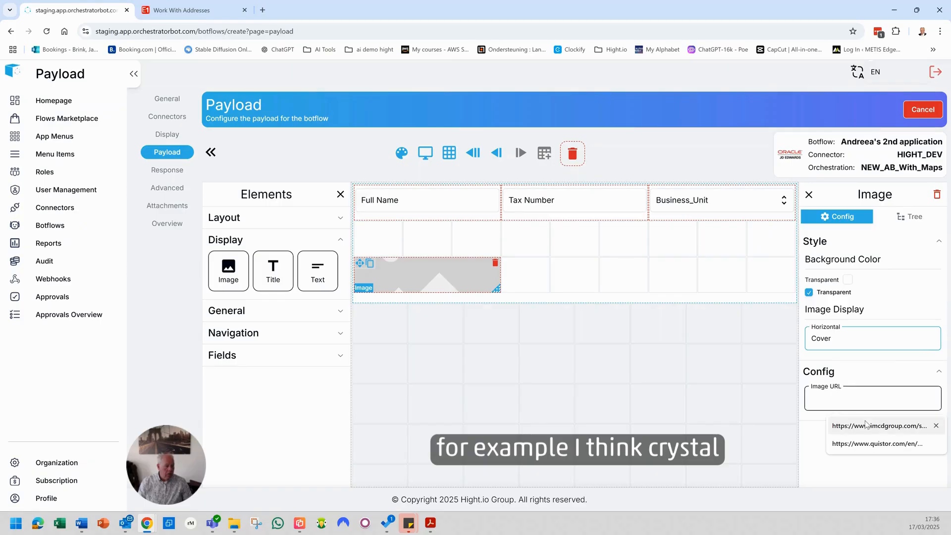
pyautogui.click(875, 444)
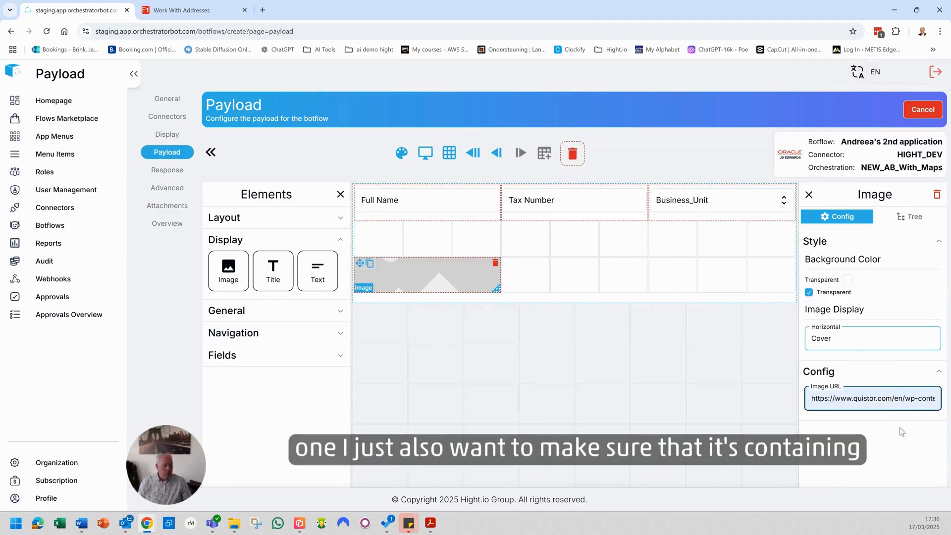
pyautogui.click(853, 344)
pyautogui.click(834, 387)
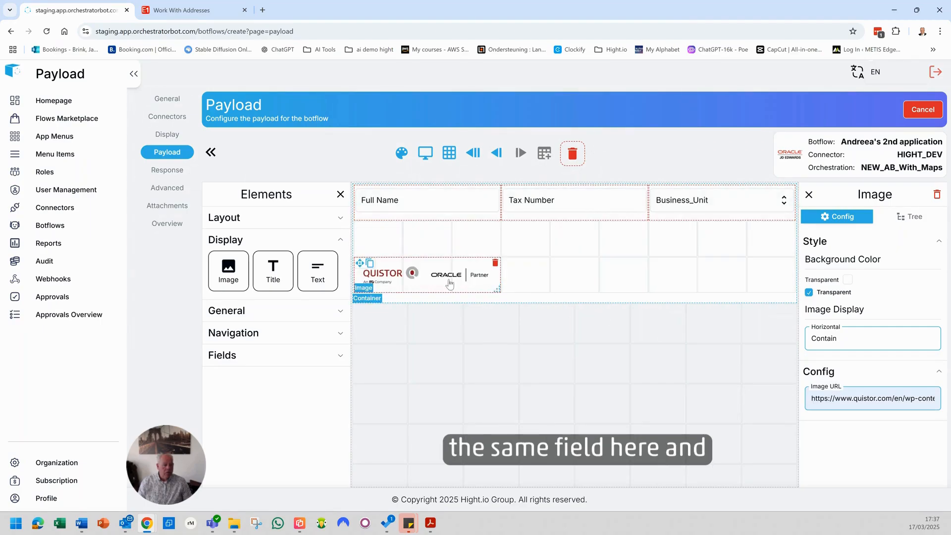
# Add an Address element below the container and enlarge it to nearly the full canvas width and a greater height
pyautogui.scroll(-1, 403, 332)
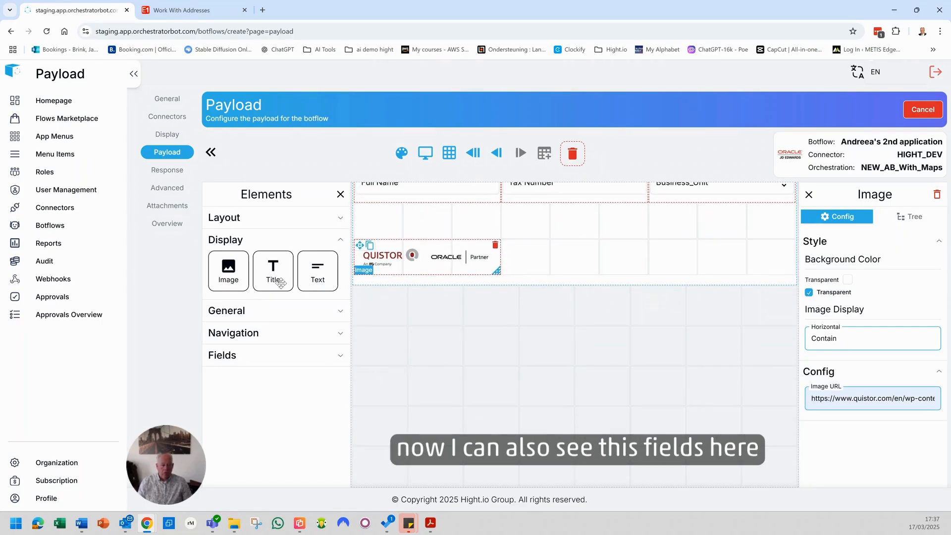
pyautogui.scroll(1, 433, 295)
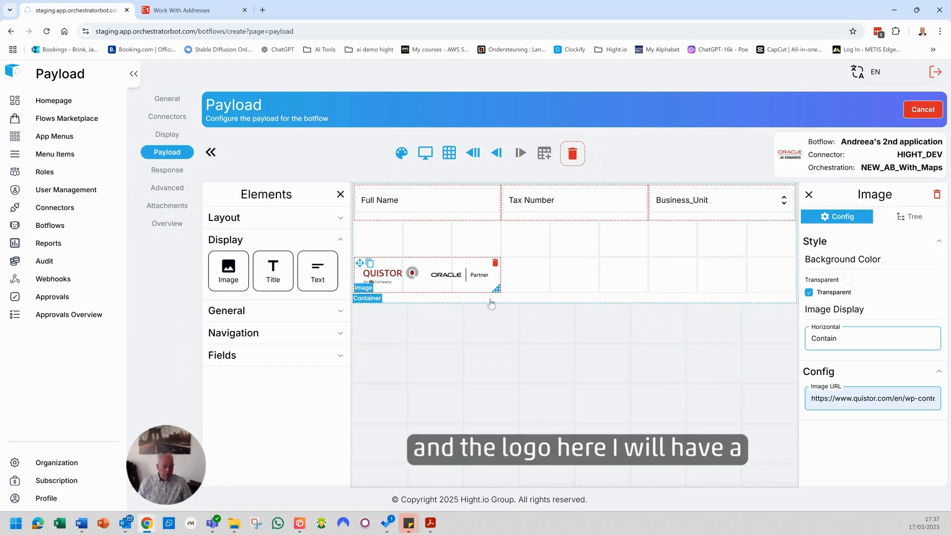
pyautogui.click(240, 312)
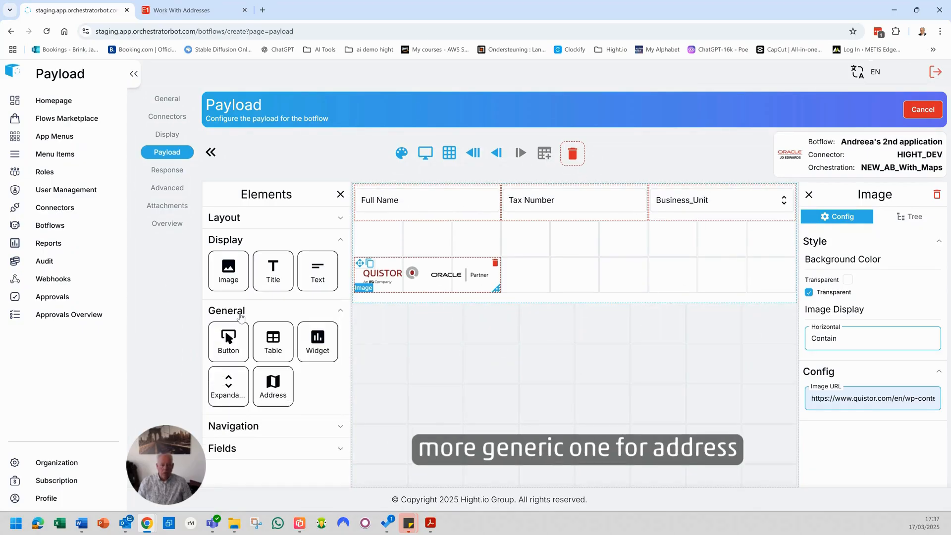
pyautogui.moveTo(267, 382); pyautogui.dragTo(403, 350)
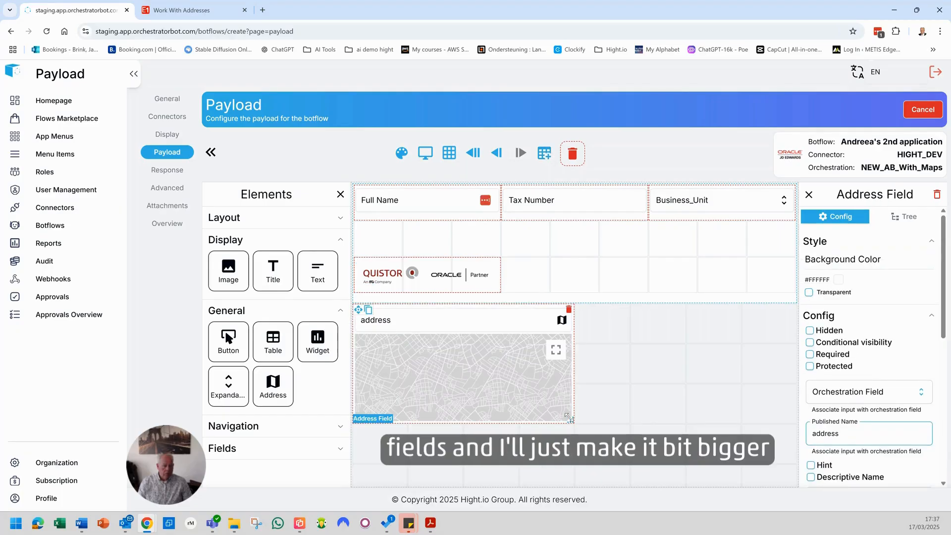
pyautogui.moveTo(569, 420); pyautogui.dragTo(741, 459)
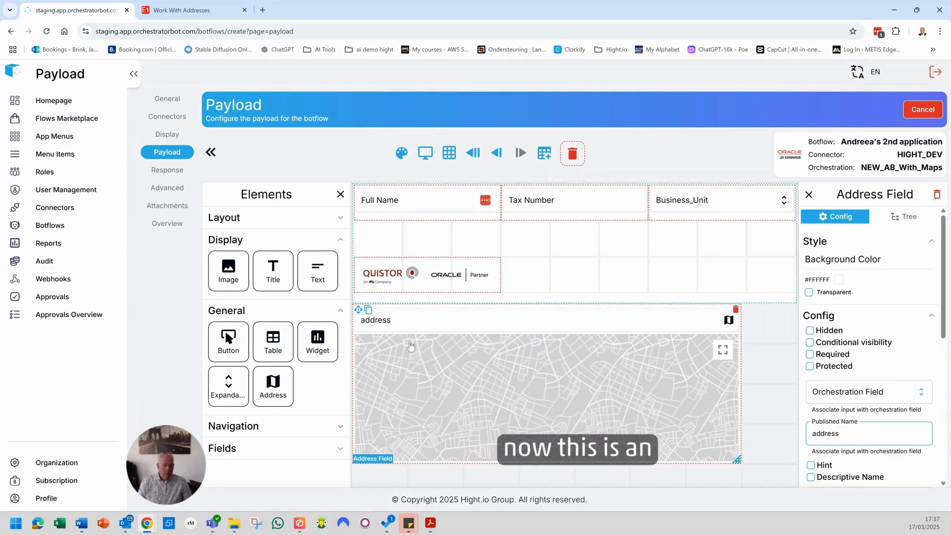
# Make the address field required and associate it with the Address_Line_1 orchestration field
pyautogui.click(390, 321)
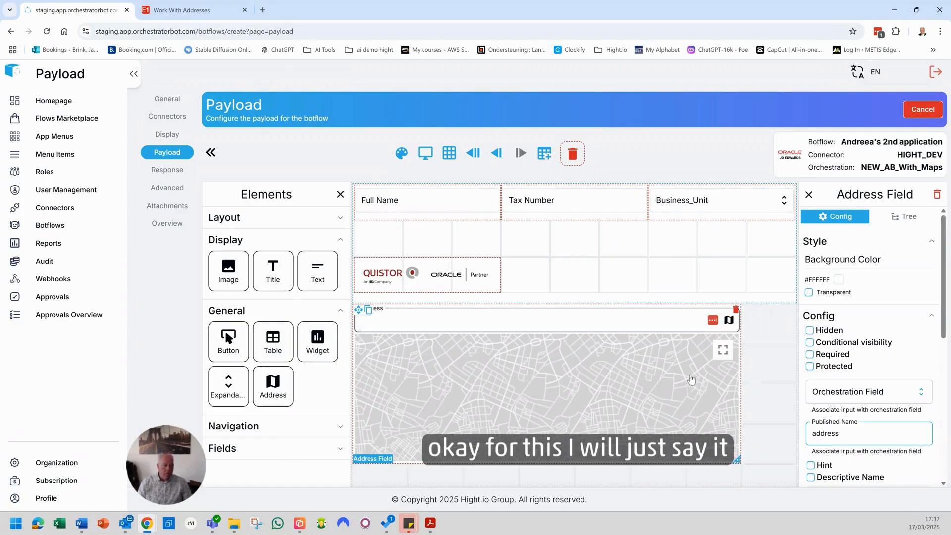
pyautogui.scroll(-1, 891, 348)
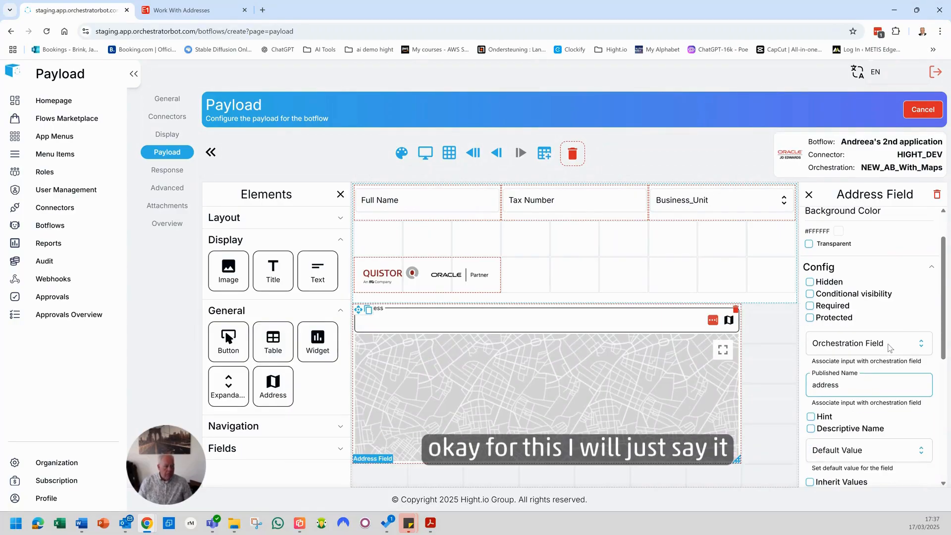
pyautogui.click(823, 308)
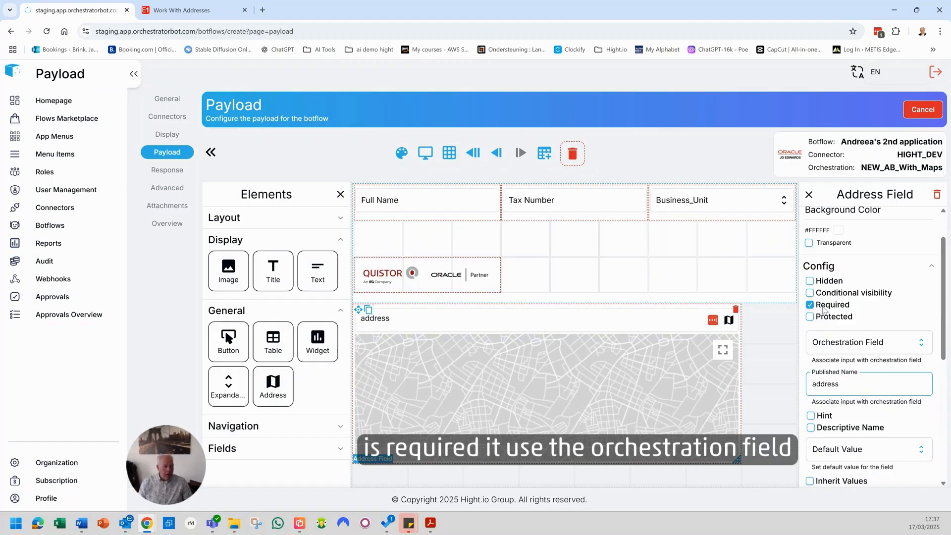
pyautogui.click(867, 343)
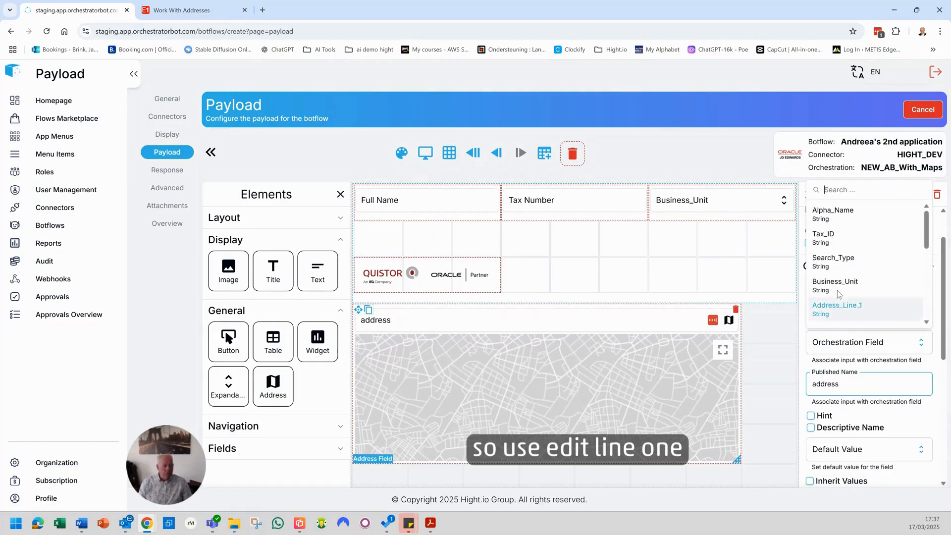
pyautogui.click(840, 311)
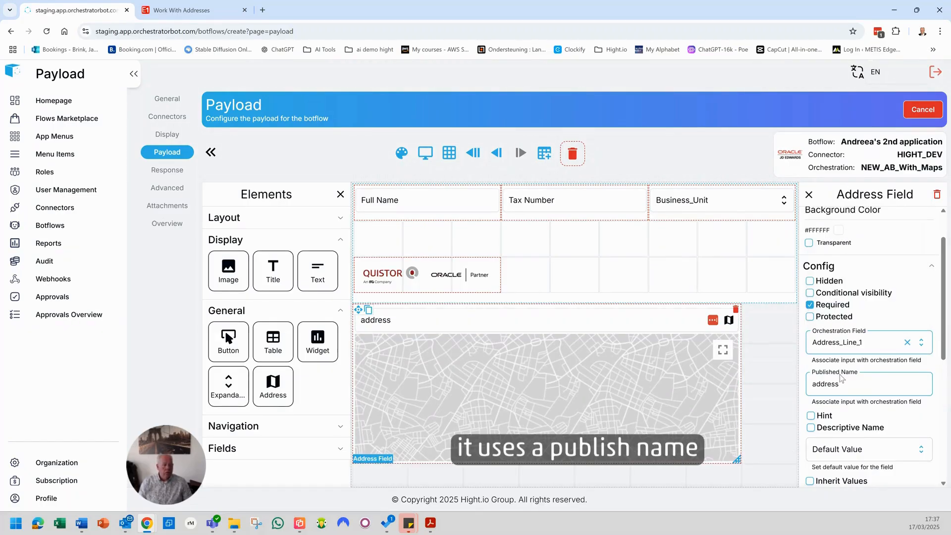
# Map the address field's Street to Address_Line_1 and its City to City
pyautogui.scroll(-1, 865, 378)
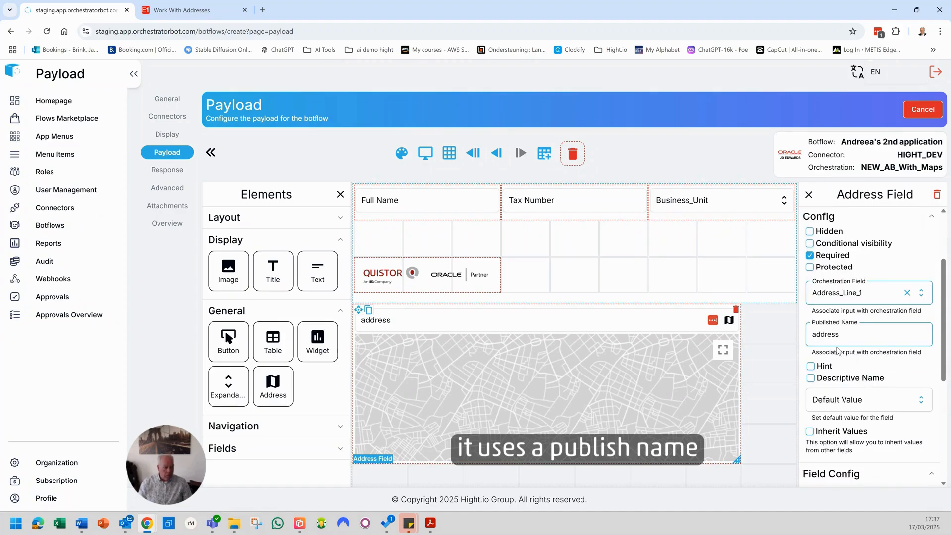
pyautogui.scroll(-1, 838, 349)
pyautogui.scroll(-1, 831, 351)
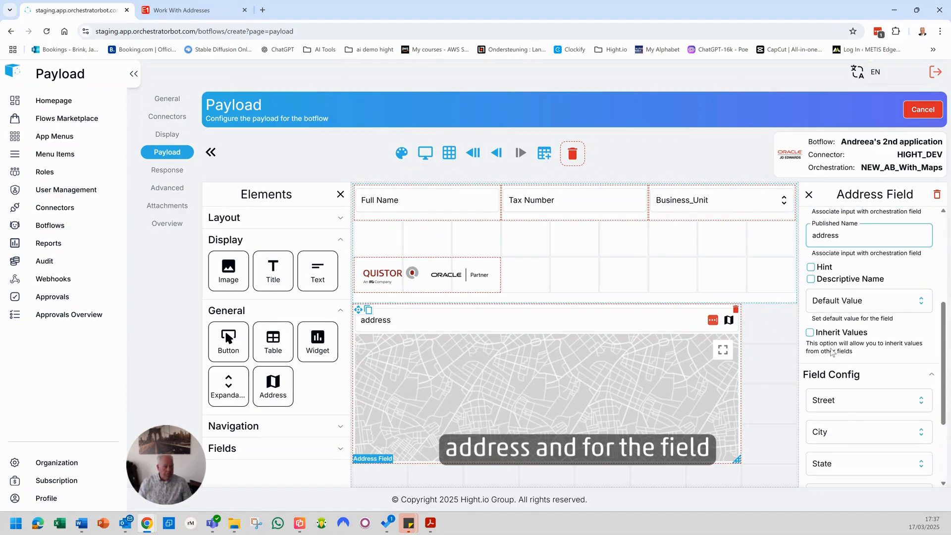
pyautogui.click(835, 402)
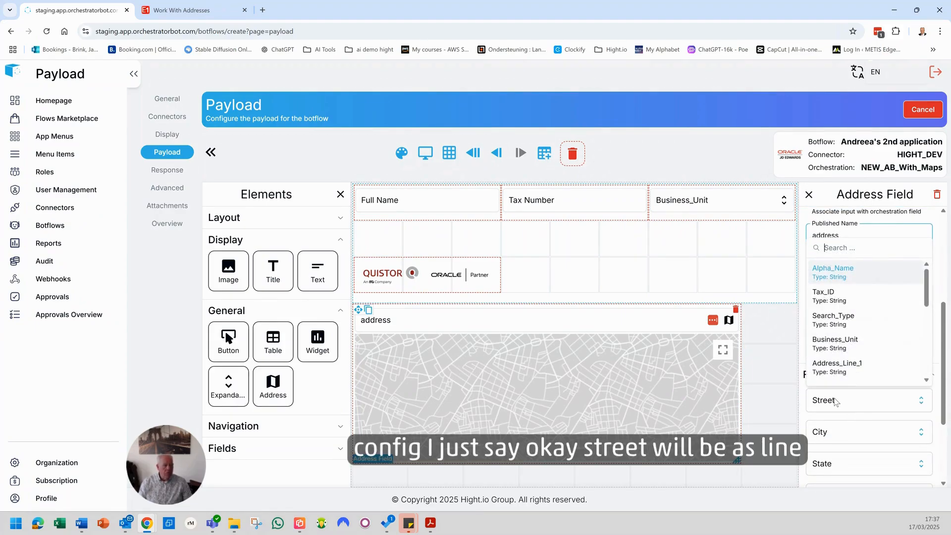
pyautogui.click(846, 373)
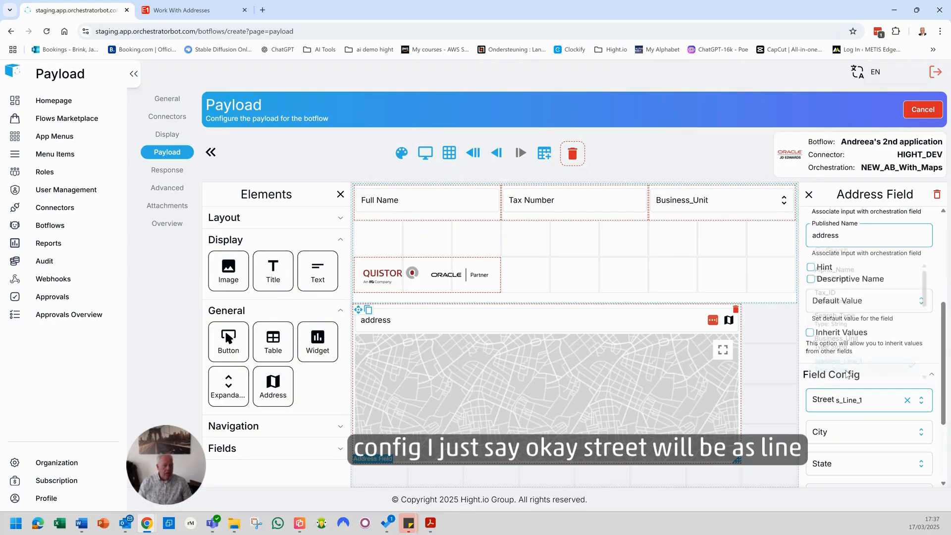
pyautogui.click(850, 437)
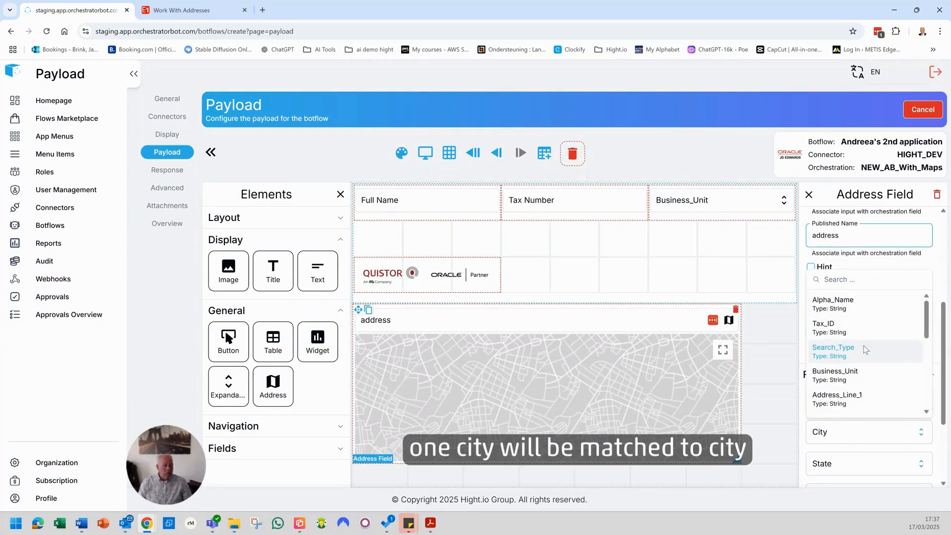
pyautogui.scroll(-3, 862, 372)
pyautogui.click(859, 325)
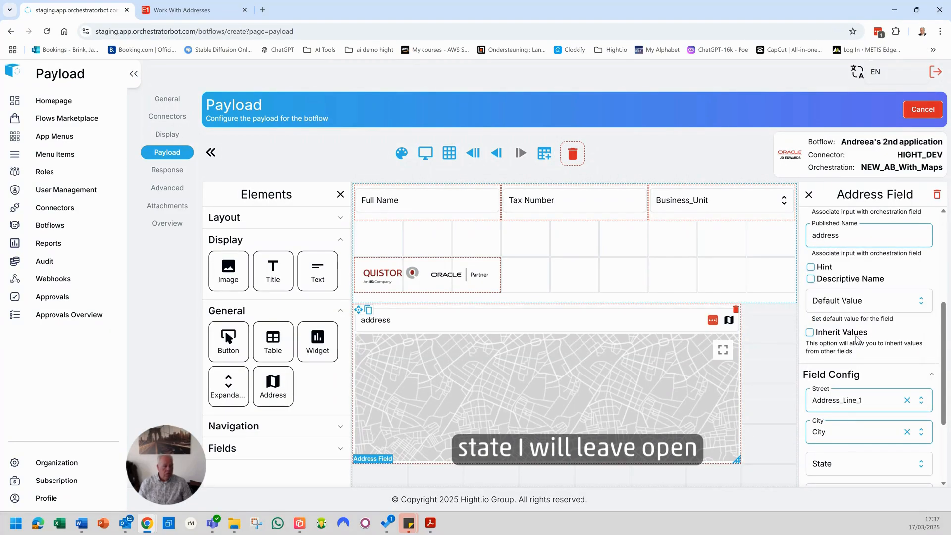
# Map the address field's Country to Country and its Postal Code to Postal_Code, leaving State unmapped
pyautogui.scroll(-2, 857, 401)
pyautogui.scroll(-1, 849, 444)
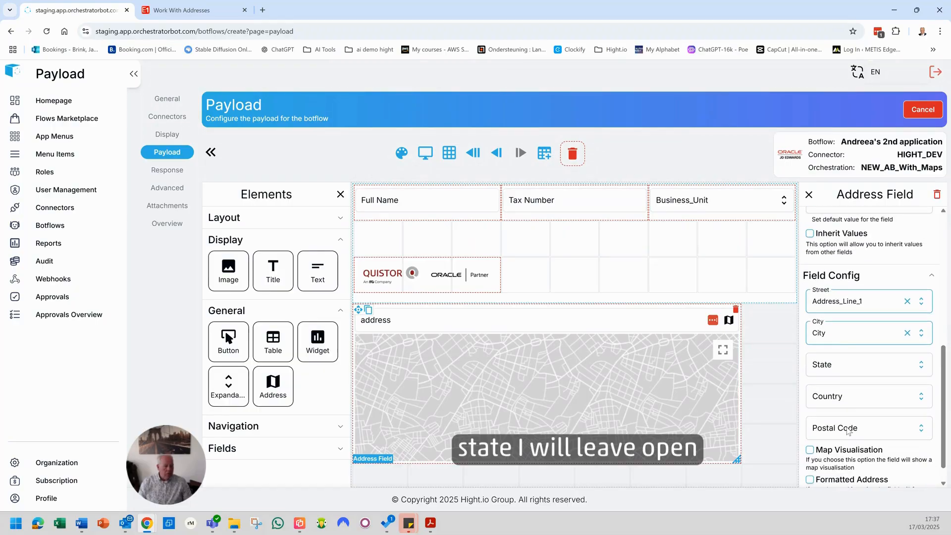
pyautogui.click(851, 395)
pyautogui.scroll(-3, 848, 338)
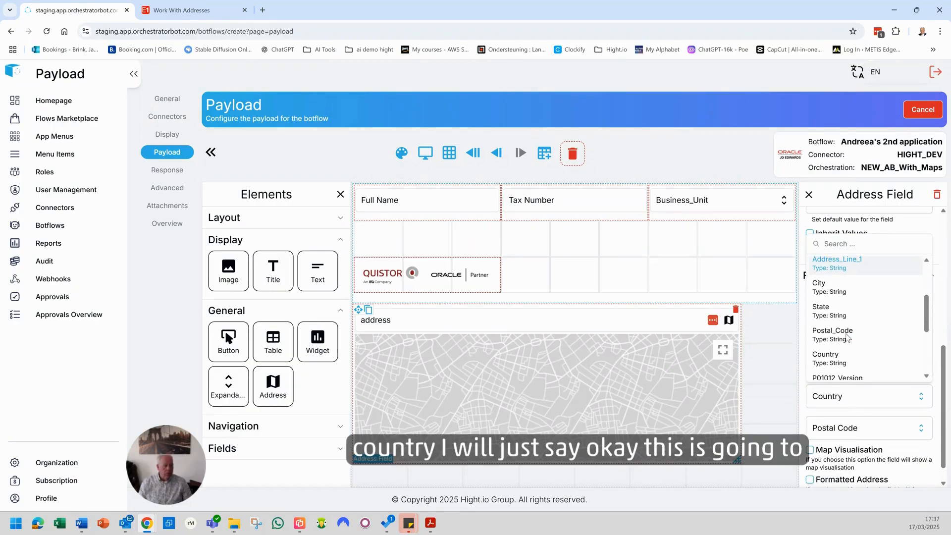
pyautogui.click(848, 359)
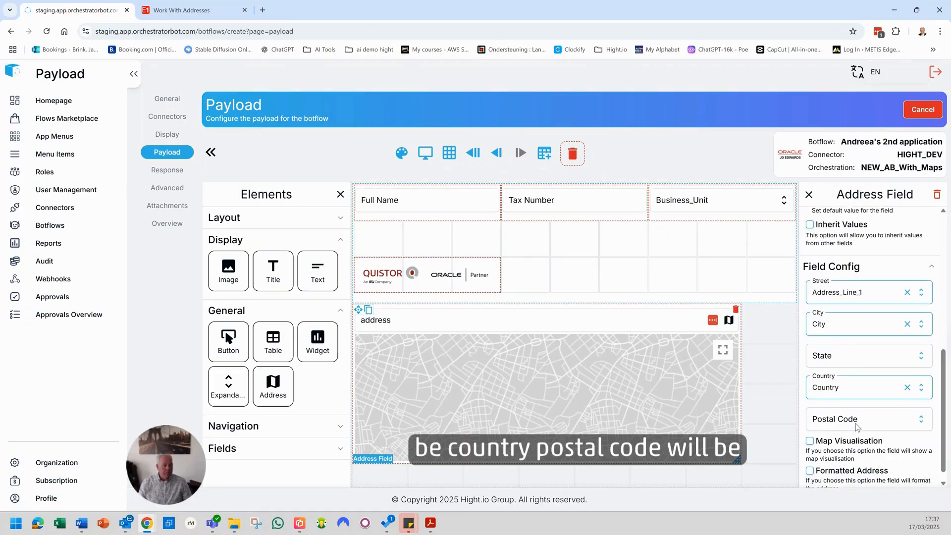
pyautogui.scroll(-1, 857, 427)
pyautogui.click(855, 403)
pyautogui.scroll(-5, 848, 354)
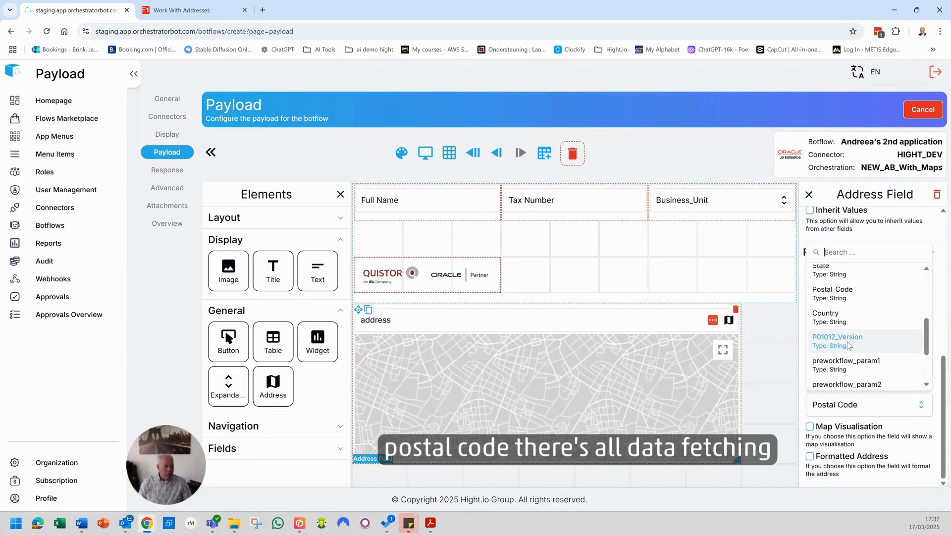
pyautogui.click(842, 293)
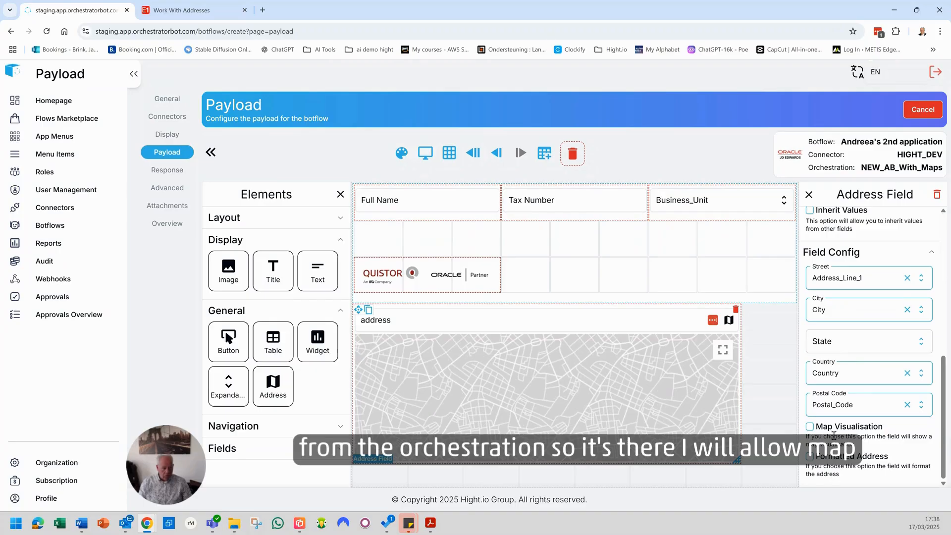
# Enable Map Visualisation and Formatted Address for the address field, and review its complete configuration
pyautogui.click(810, 427)
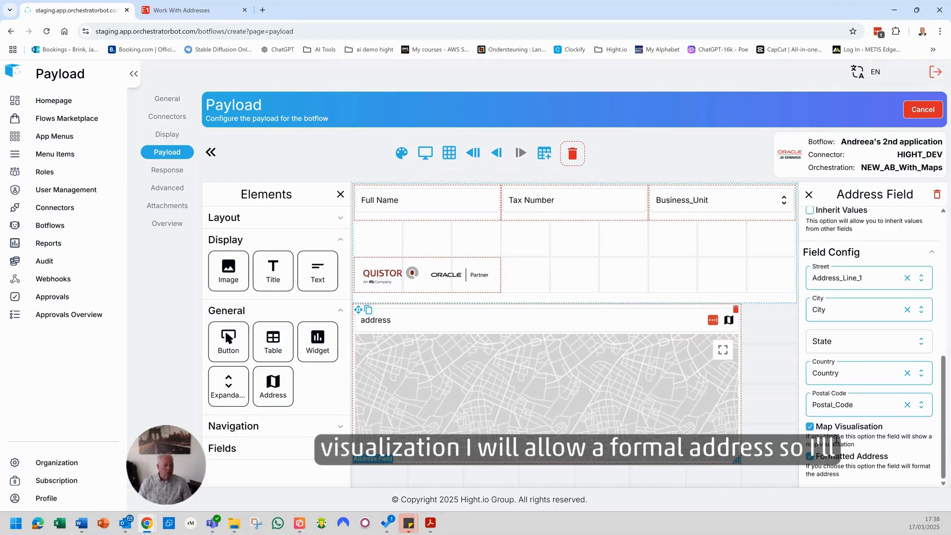
pyautogui.scroll(5, 837, 439)
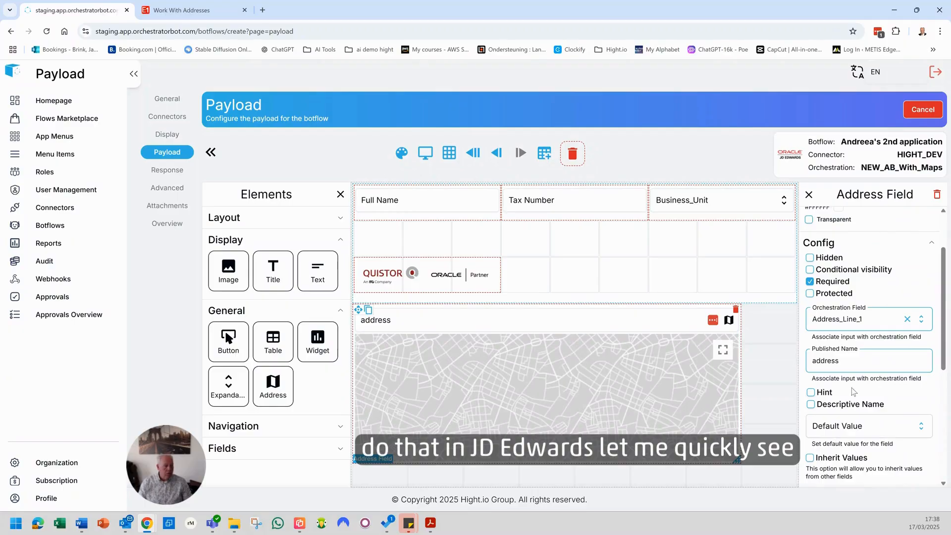
pyautogui.scroll(2, 852, 364)
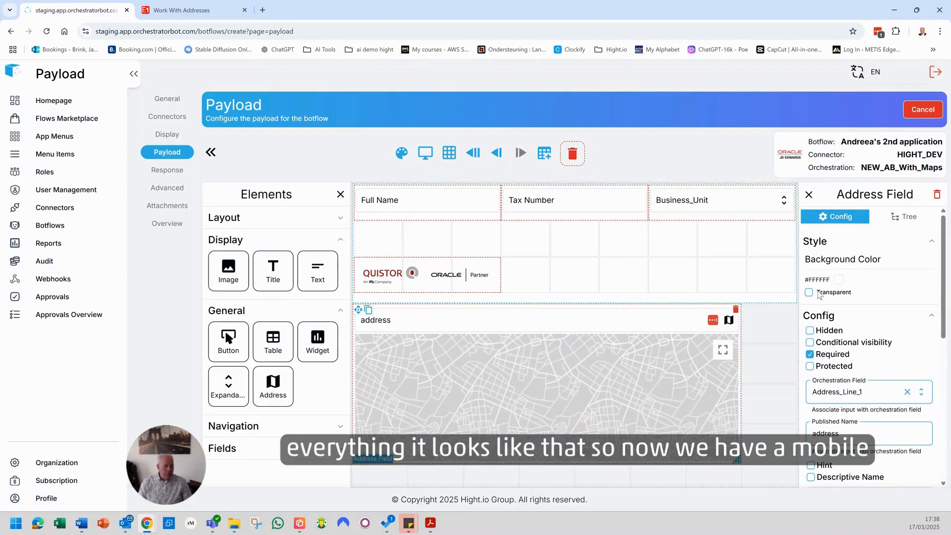
pyautogui.scroll(-5, 922, 330)
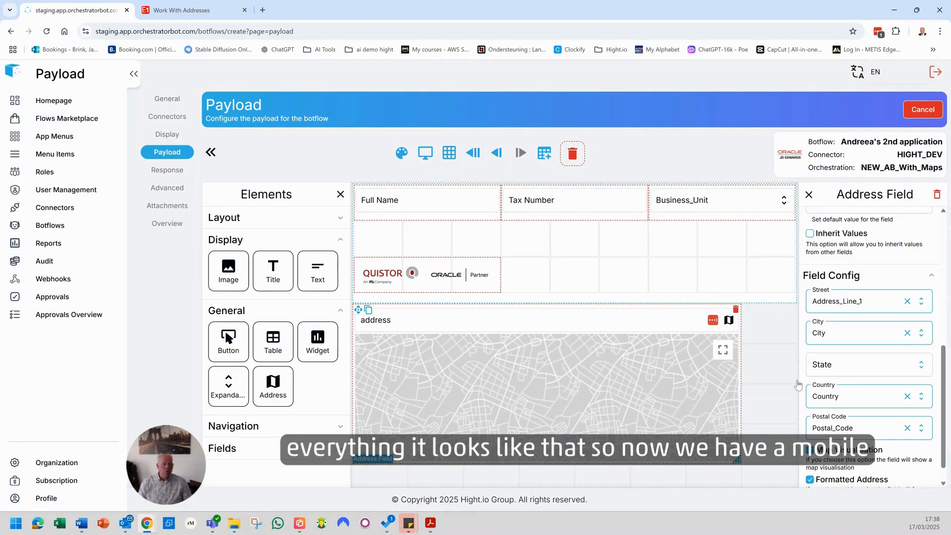
# Leave the botflow's Response, Advanced and Attachments settings unconfigured and bring up its configuration overview
pyautogui.scroll(-1, 785, 392)
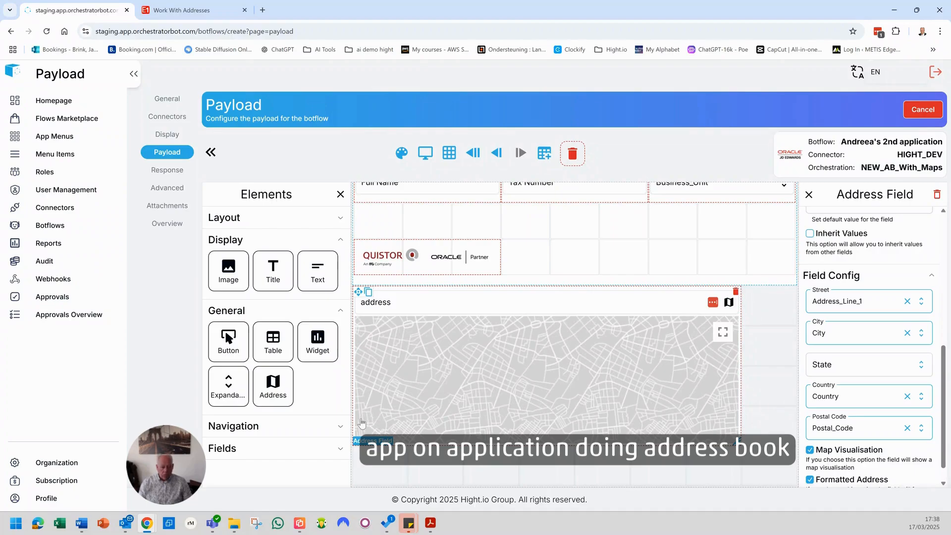
pyautogui.click(161, 171)
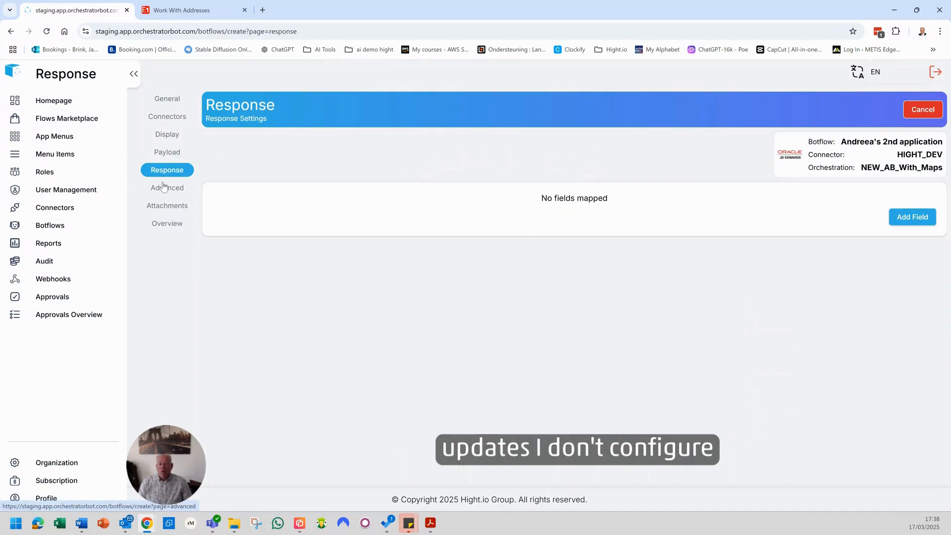
pyautogui.click(164, 188)
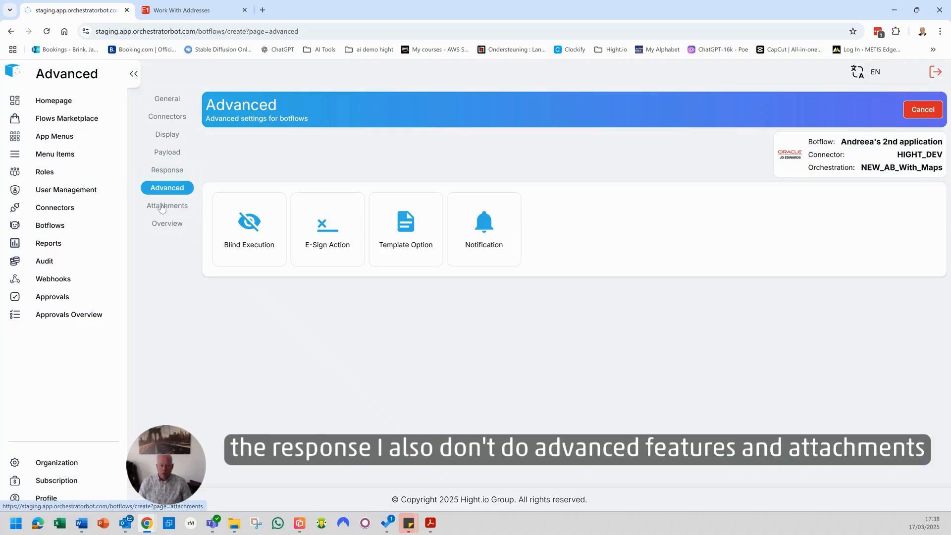
pyautogui.click(162, 207)
pyautogui.click(166, 223)
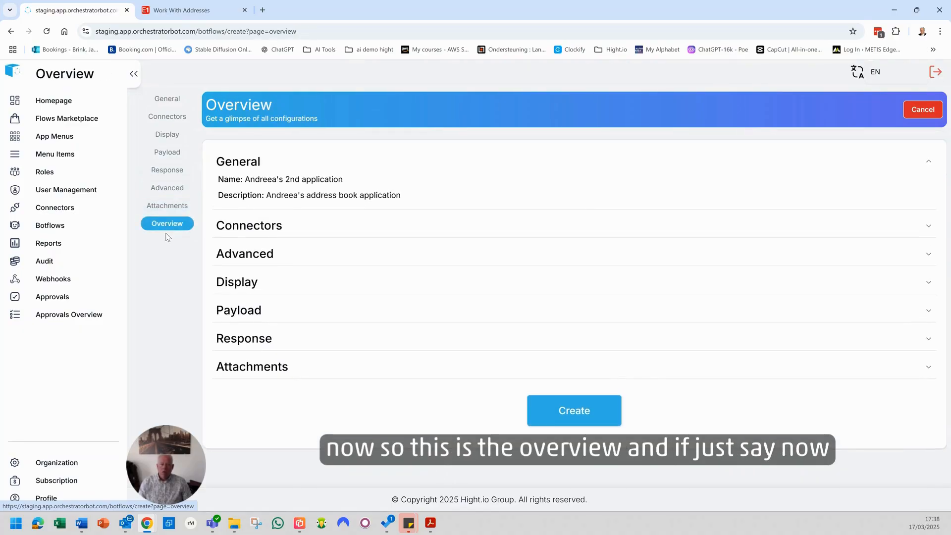
# Create the configured address book botflow and enable it in the flows list
pyautogui.click(590, 419)
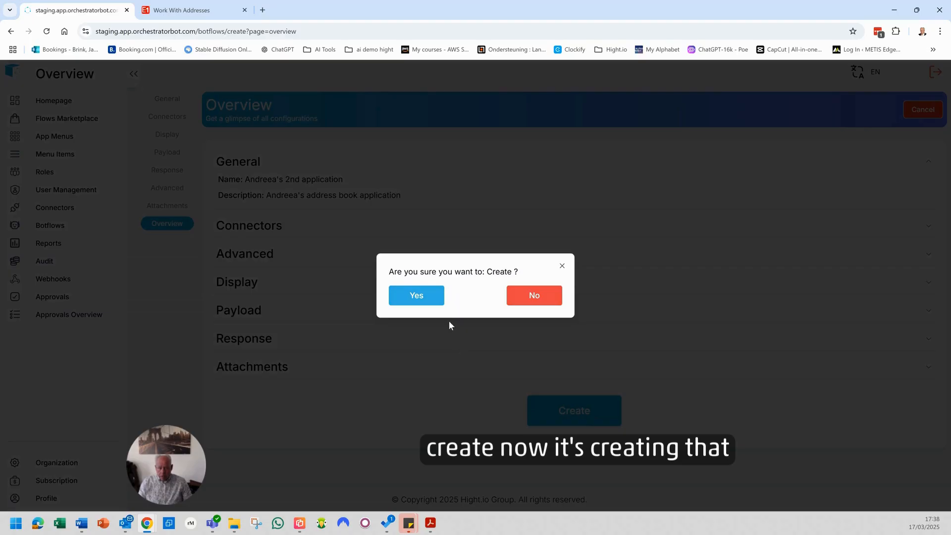
pyautogui.click(430, 296)
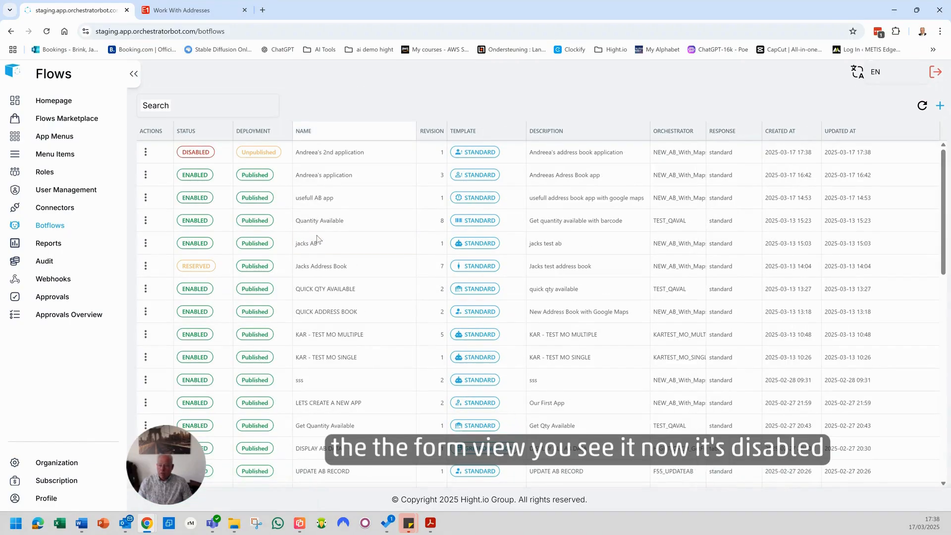
pyautogui.click(145, 153)
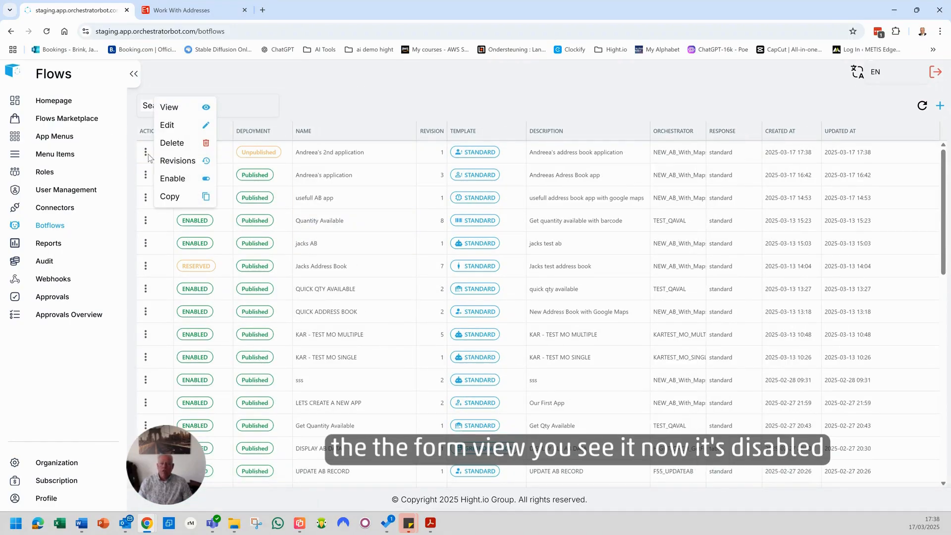
pyautogui.click(178, 177)
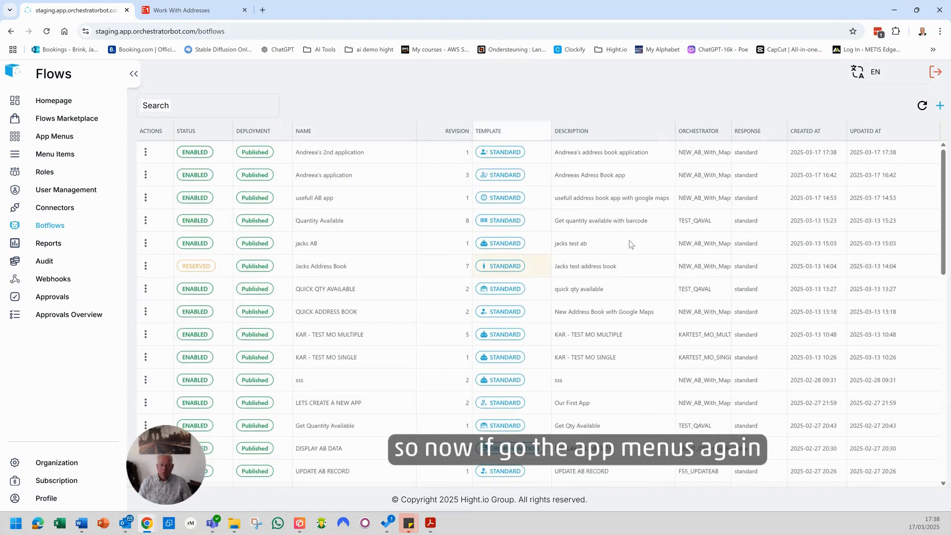
# Open the new address book application from the available flows of the JDE Talks app menu
pyautogui.click(37, 137)
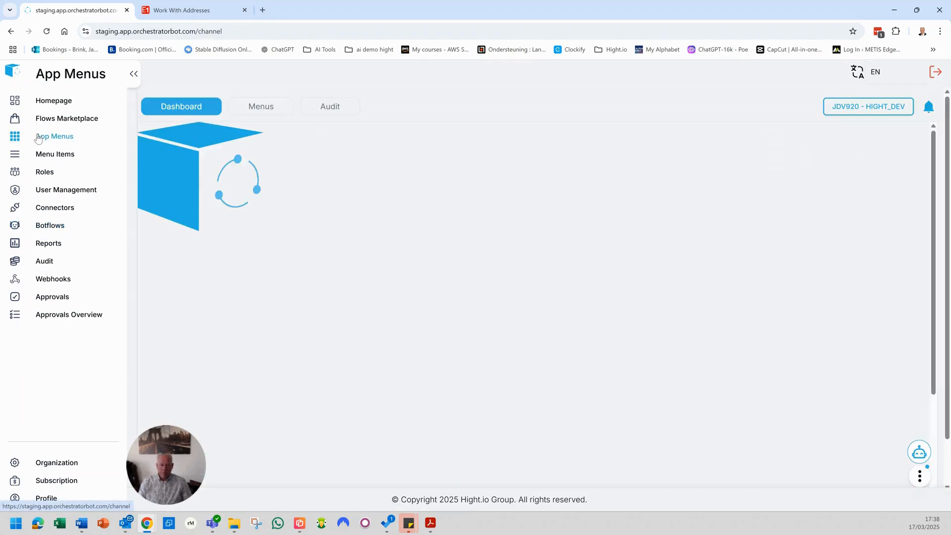
pyautogui.click(258, 106)
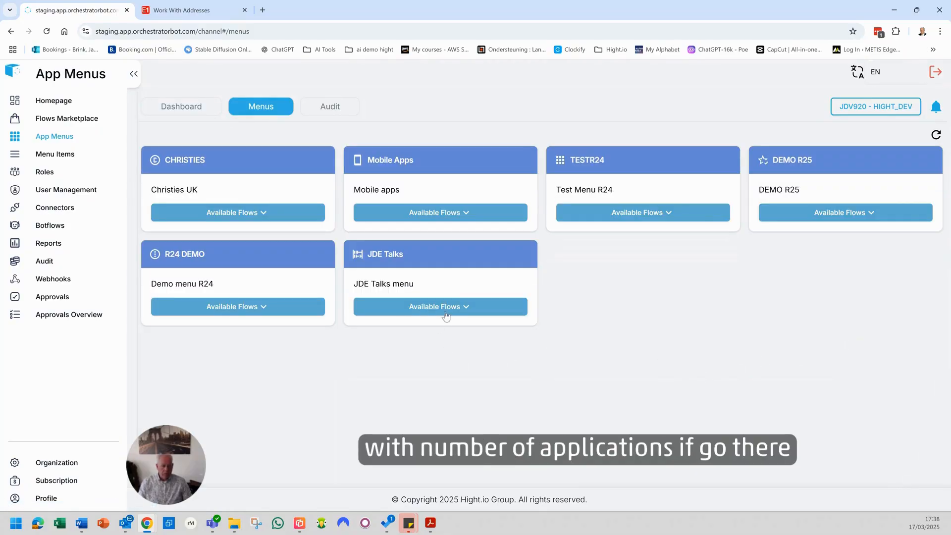
pyautogui.click(446, 314)
pyautogui.click(441, 331)
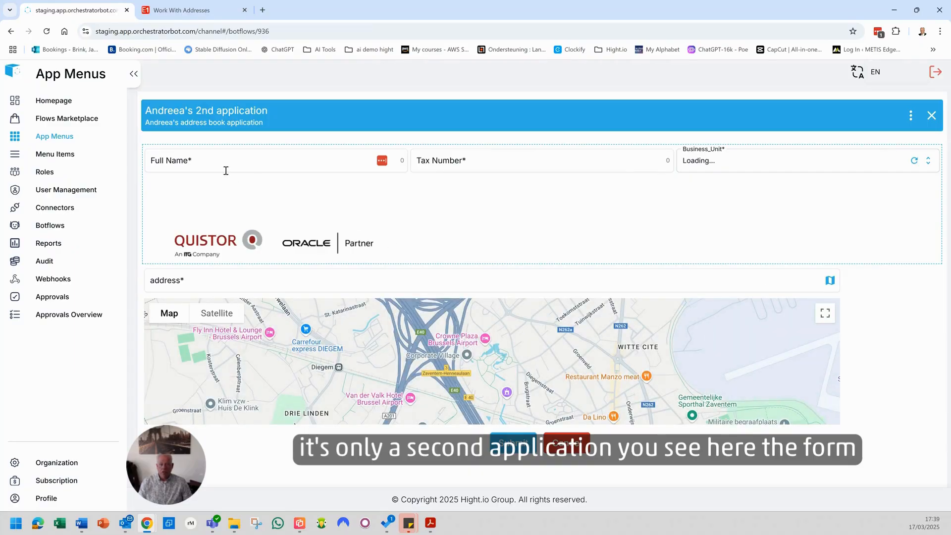
# Enter the contact's full name and tax number in the address book form
pyautogui.click(219, 163)
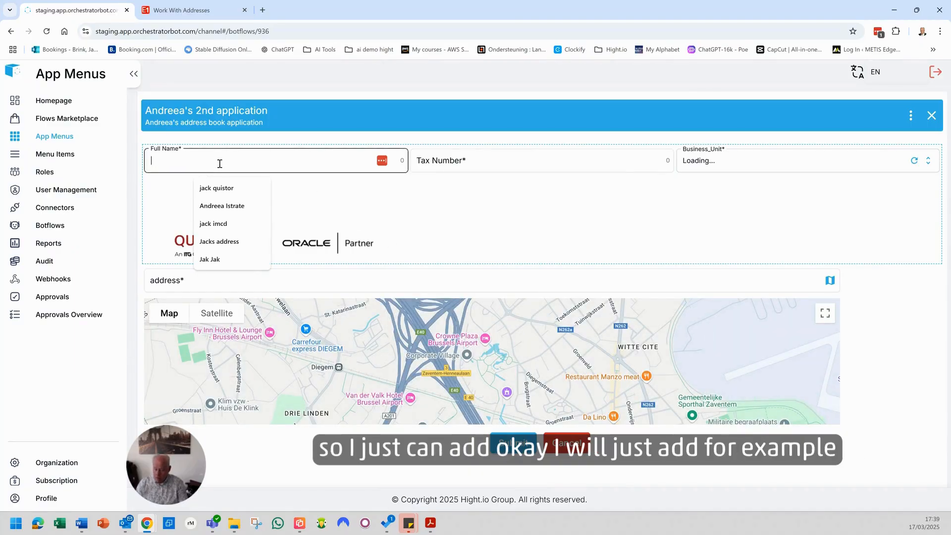
pyautogui.write('Adreea')
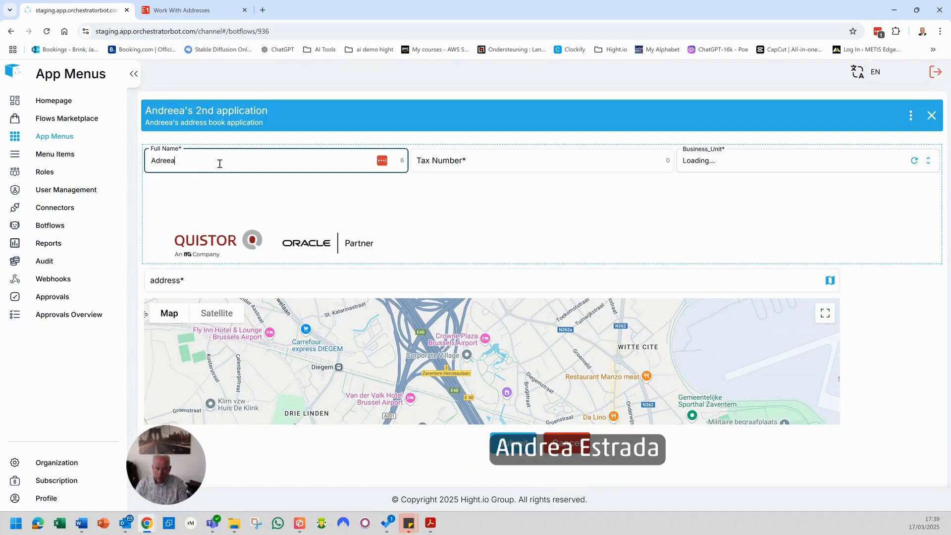
pyautogui.press('BackSpace')
pyautogui.press('BackSpace')
pyautogui.press('BackSpace')
pyautogui.press('BackSpace')
pyautogui.press('BackSpace')
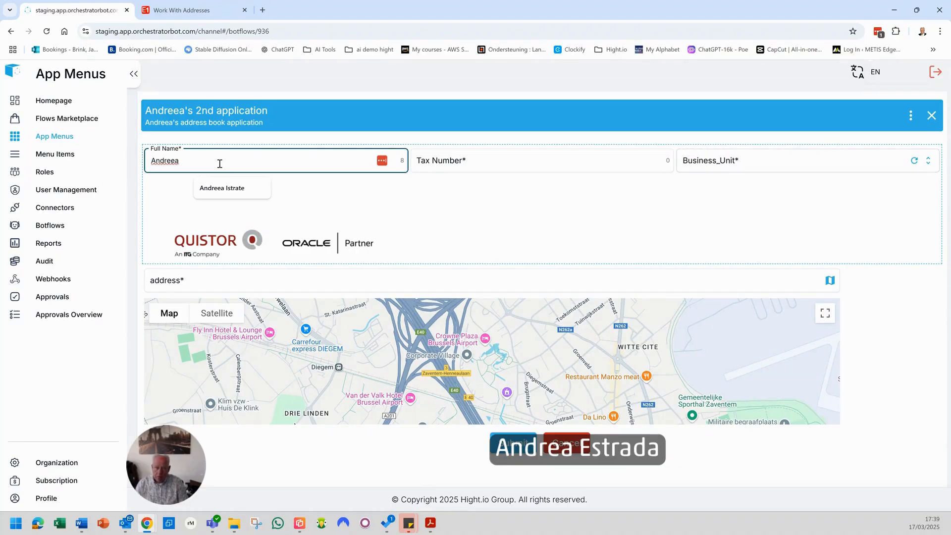
pyautogui.click(245, 189)
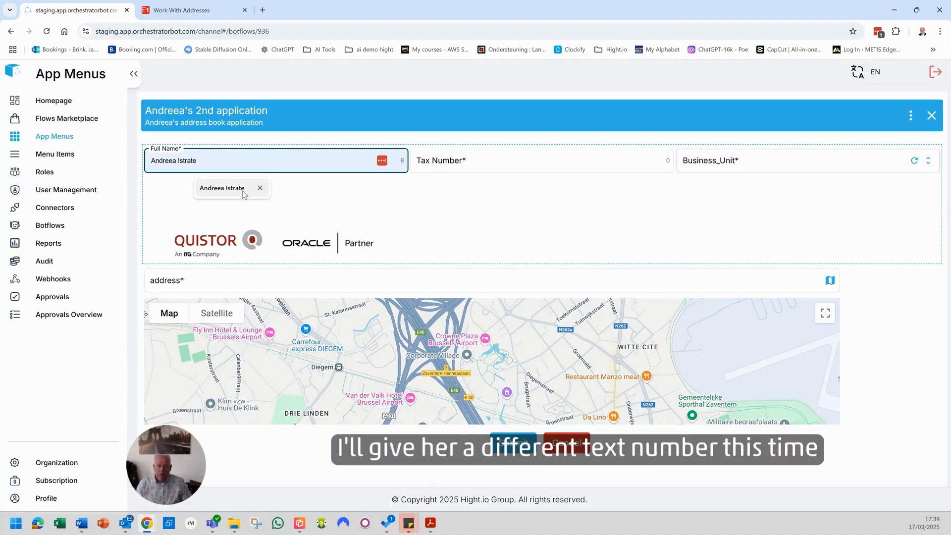
pyautogui.click(467, 161)
pyautogui.write('30000')
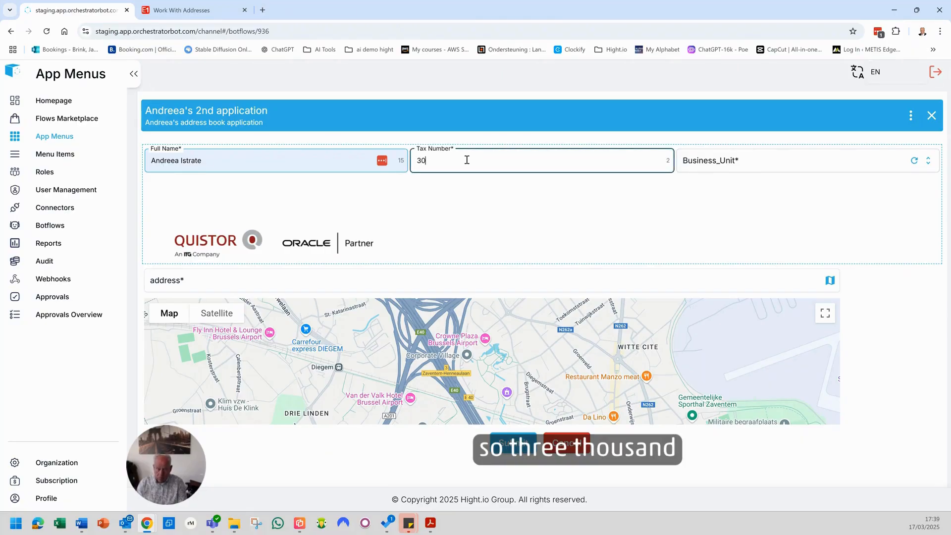
# Search the business units for "eastern" and select Eastern Distribution Center
pyautogui.click(717, 168)
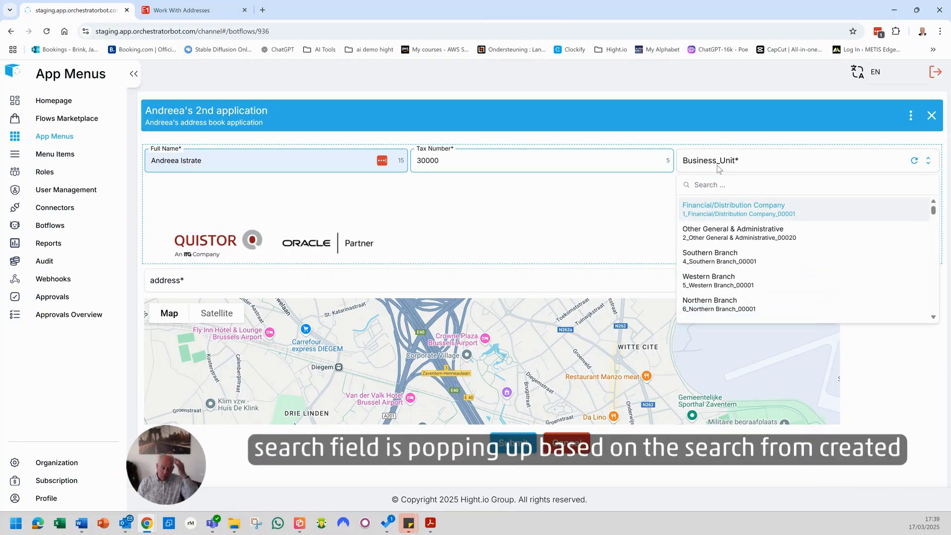
pyautogui.write('eas')
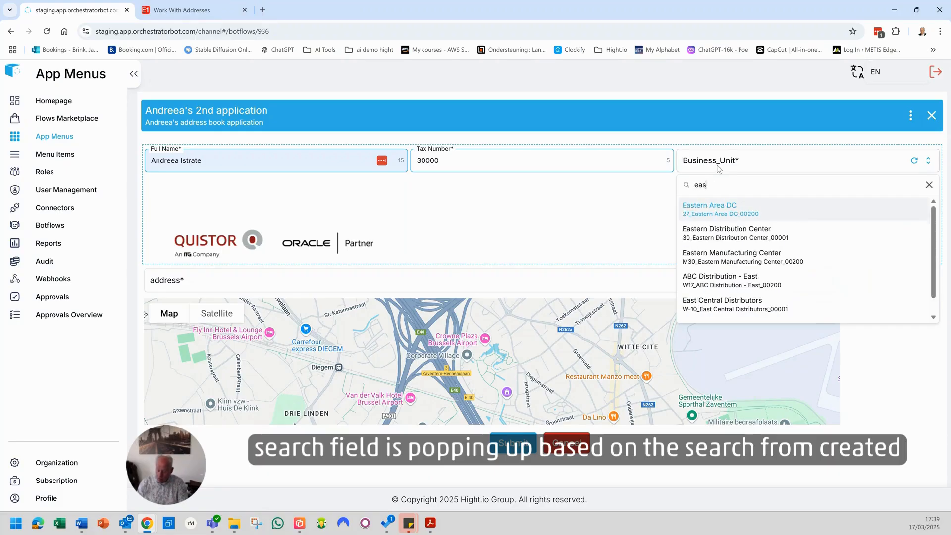
pyautogui.write('tern')
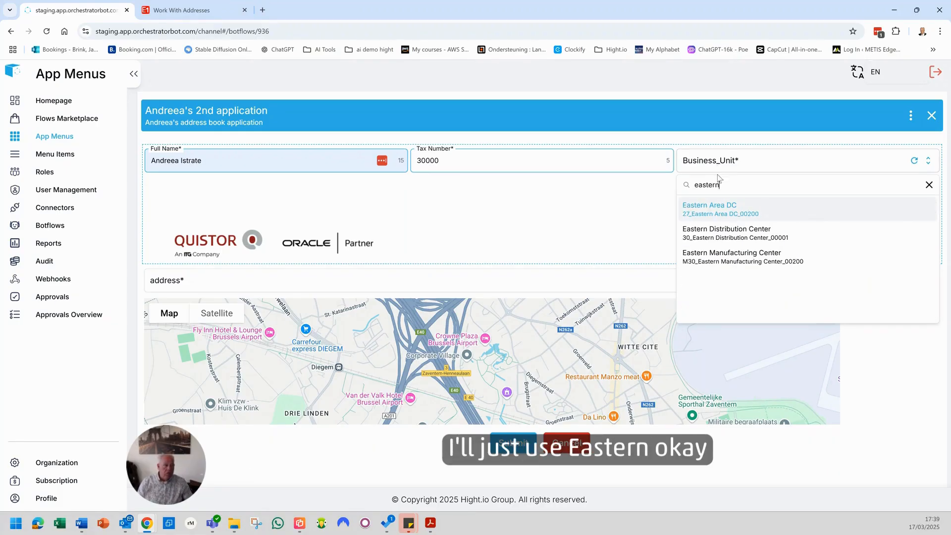
pyautogui.click(712, 230)
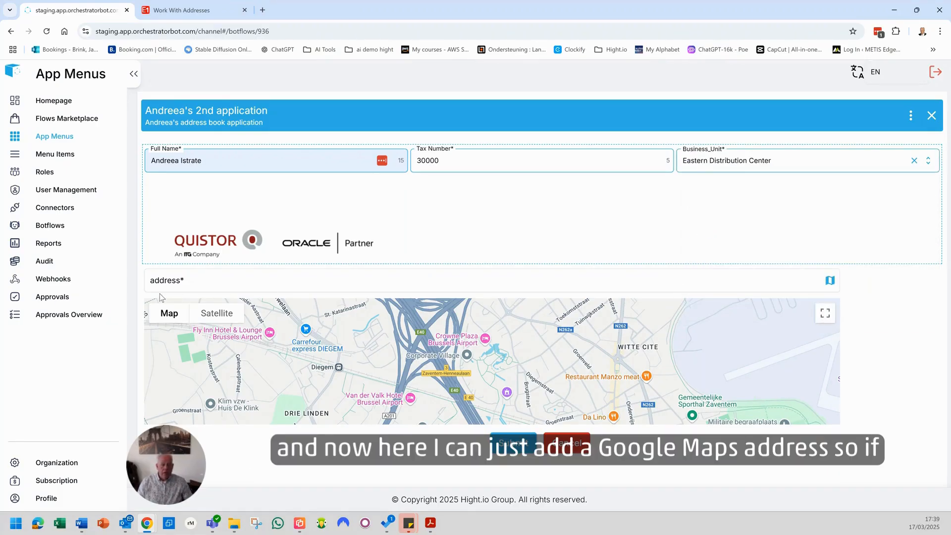
# Look up "quistor bergen" in the address field, choose the Quistor | IT Consultancy location, and submit the form
pyautogui.click(171, 282)
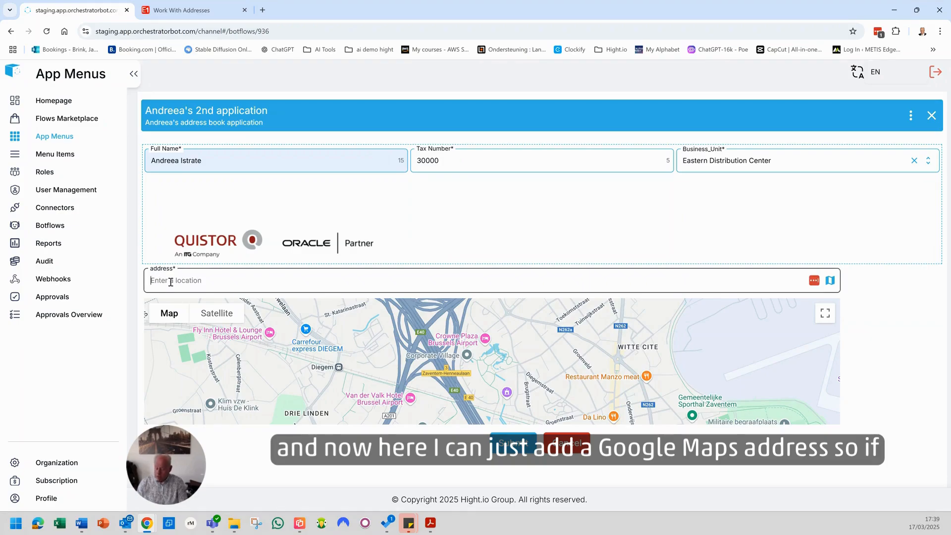
pyautogui.write('quistor')
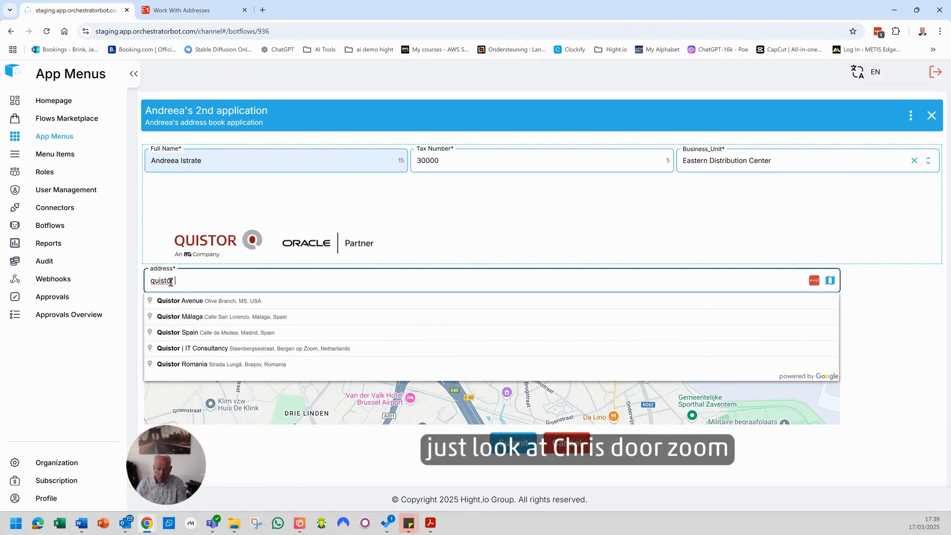
pyautogui.write(' bergen')
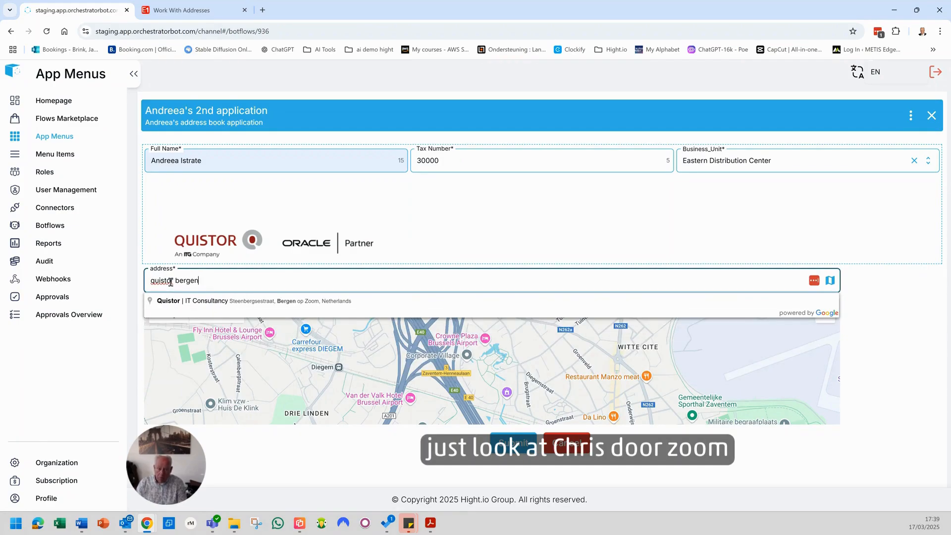
pyautogui.click(221, 300)
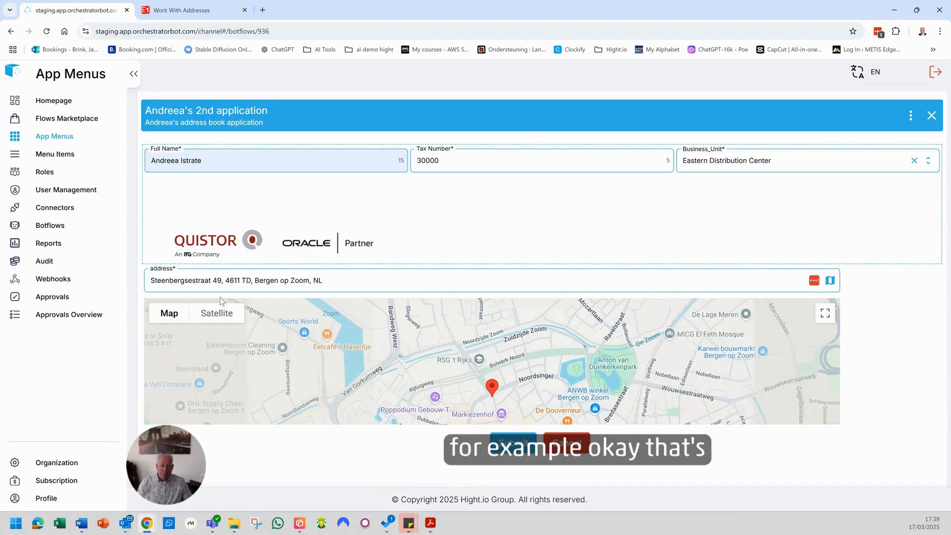
pyautogui.click(513, 443)
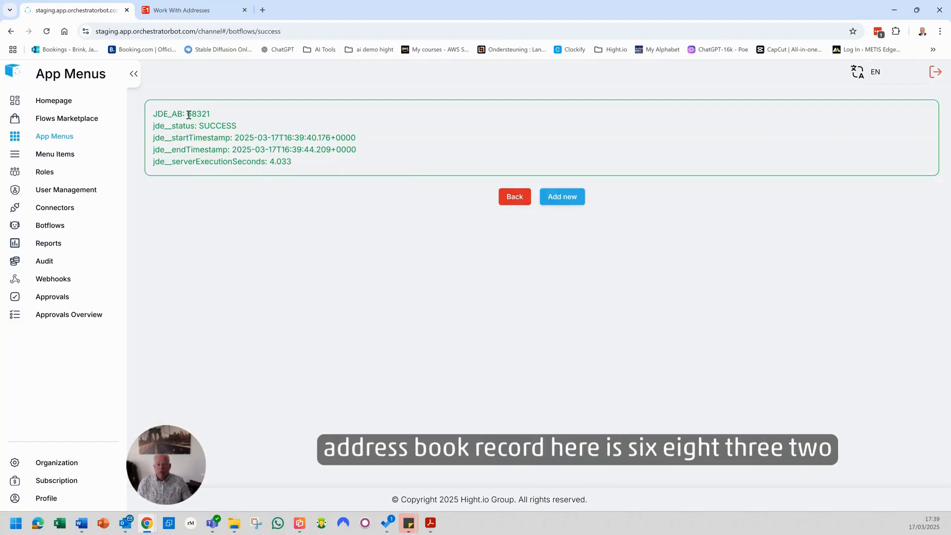
# Switch to JD Edwards and filter Work With Addresses by the new record's address book number
pyautogui.moveTo(189, 115); pyautogui.dragTo(211, 118)
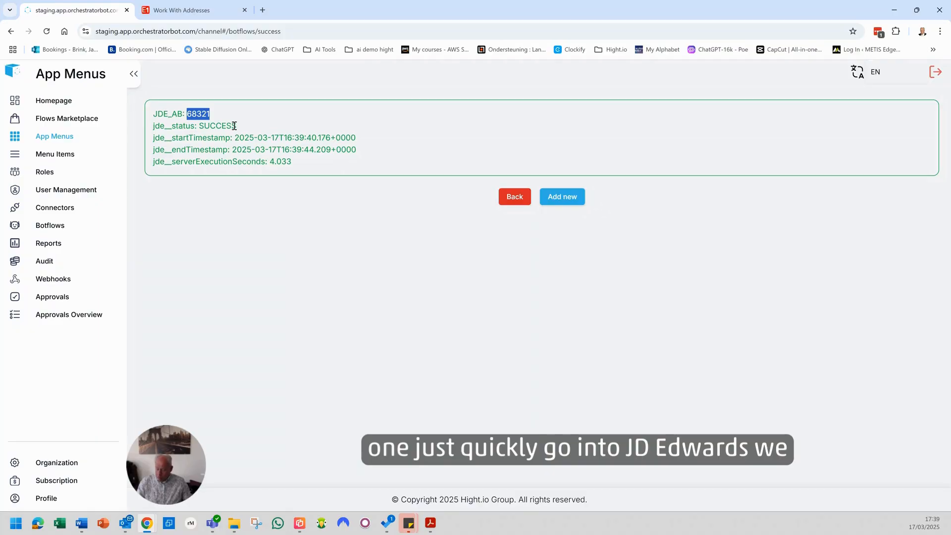
pyautogui.click(192, 11)
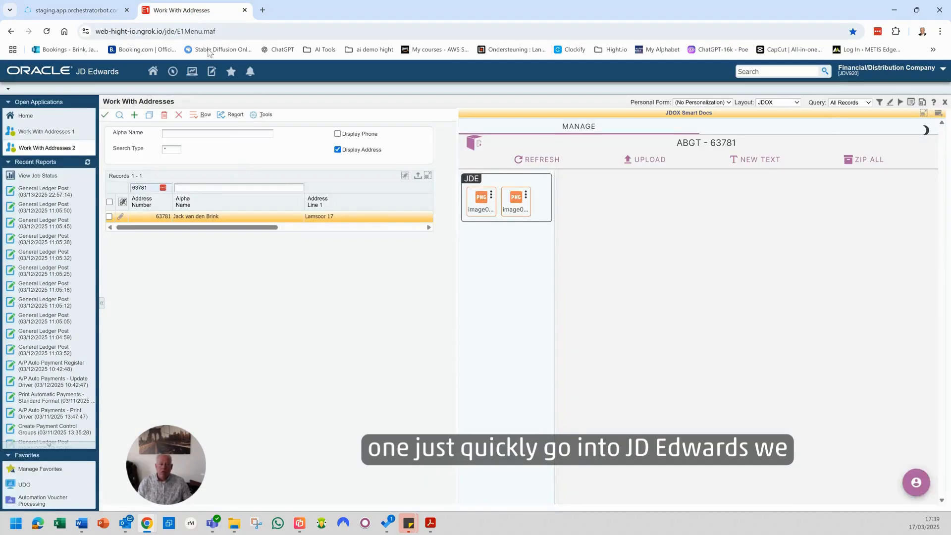
pyautogui.click(143, 187)
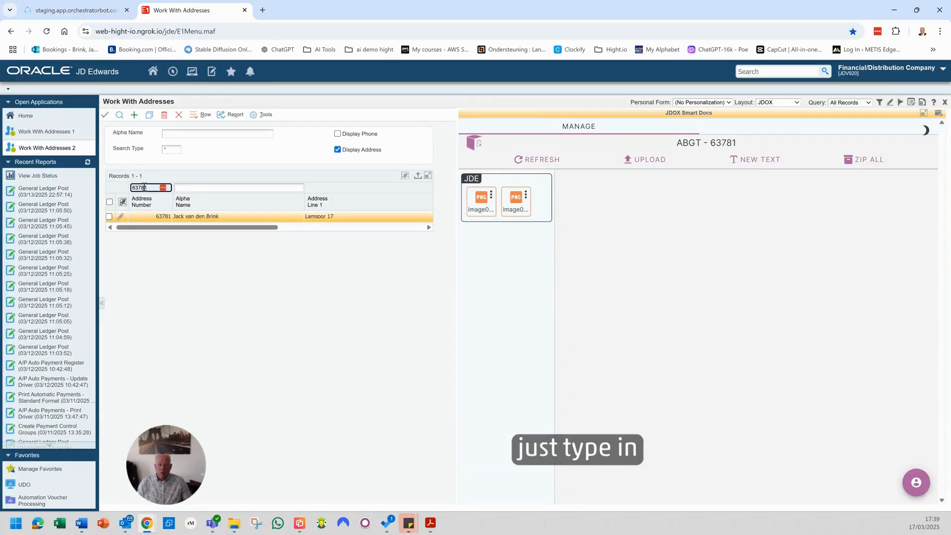
pyautogui.moveTo(151, 187); pyautogui.dragTo(126, 190)
pyautogui.write('68321')
pyautogui.press('Return')
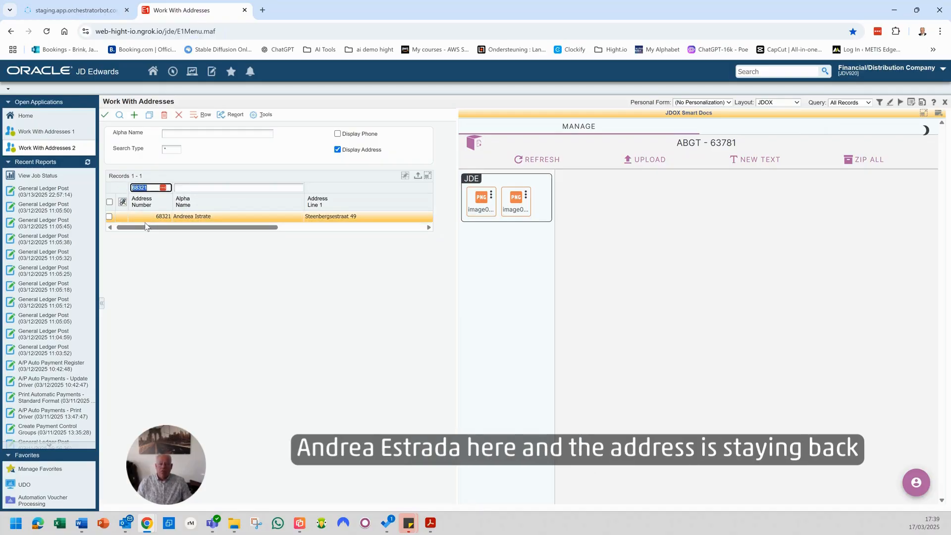
# Check the new record's address line and city in the grid and return to the OrchestratorBot result page
pyautogui.moveTo(188, 228); pyautogui.dragTo(249, 229)
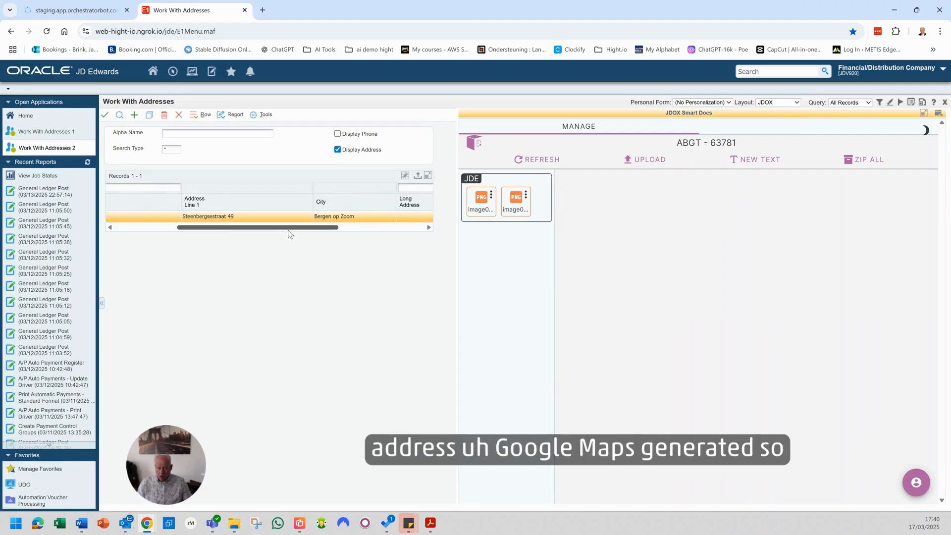
pyautogui.moveTo(306, 229); pyautogui.dragTo(262, 224)
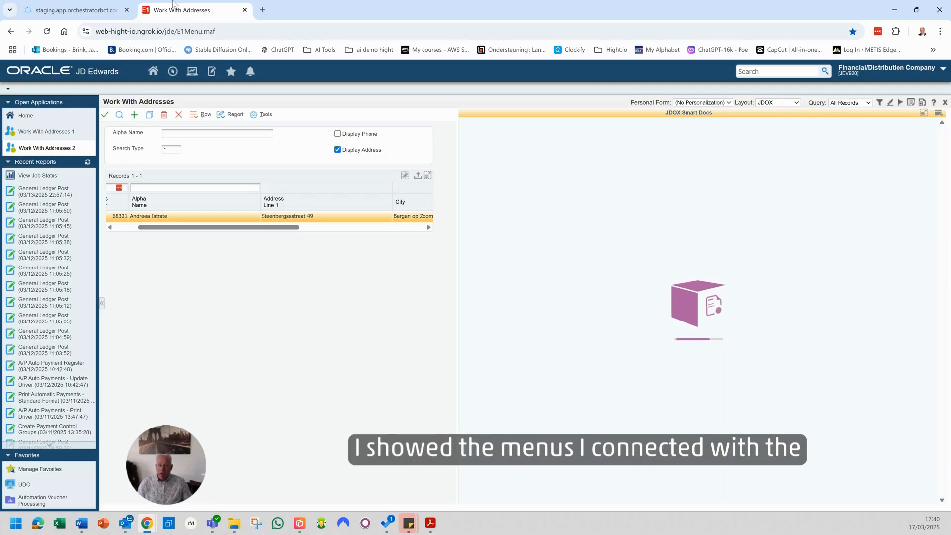
pyautogui.click(76, 9)
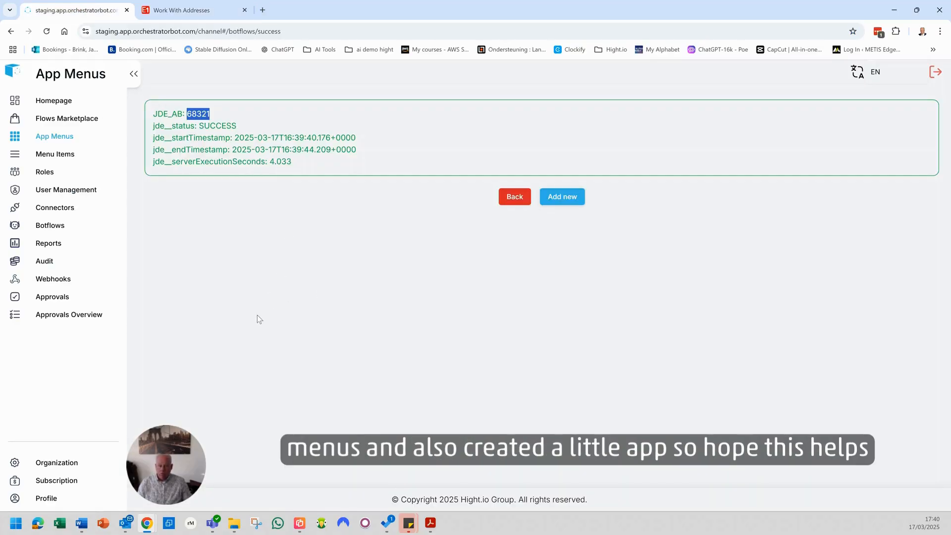